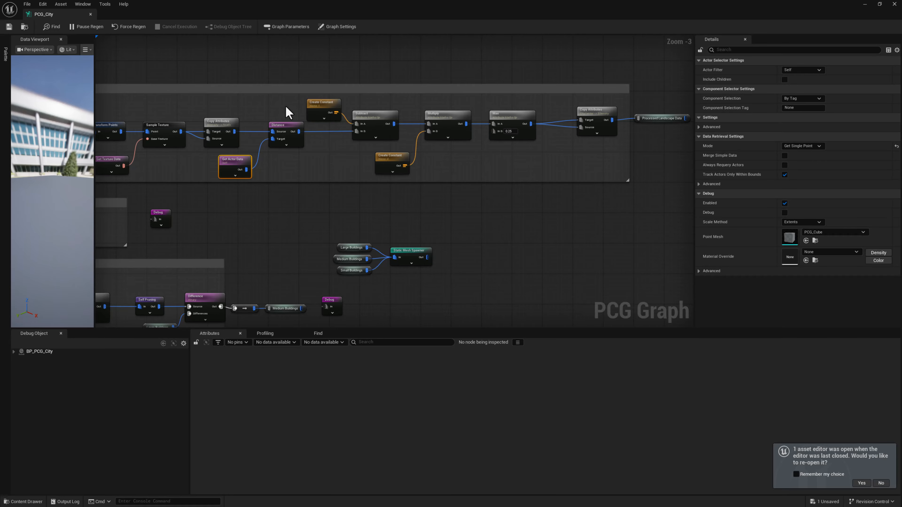
Step: Shrink the upper comment box to end before the Distance nodes, then group those nodes in a new comment titled "City Center"
{"action": "left_click", "coordinate": [290, 125]}
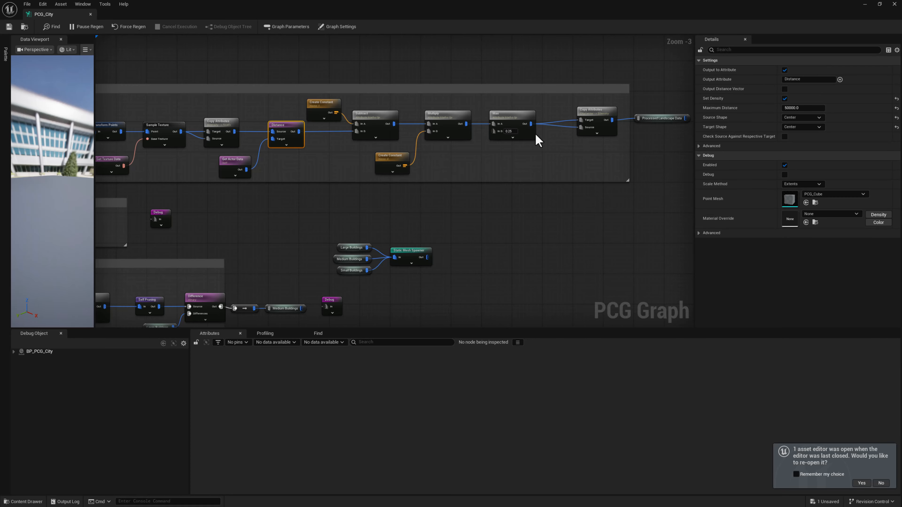
{"action": "left_click_drag", "start_coordinate": [603, 145], "coordinate": [244, 155]}
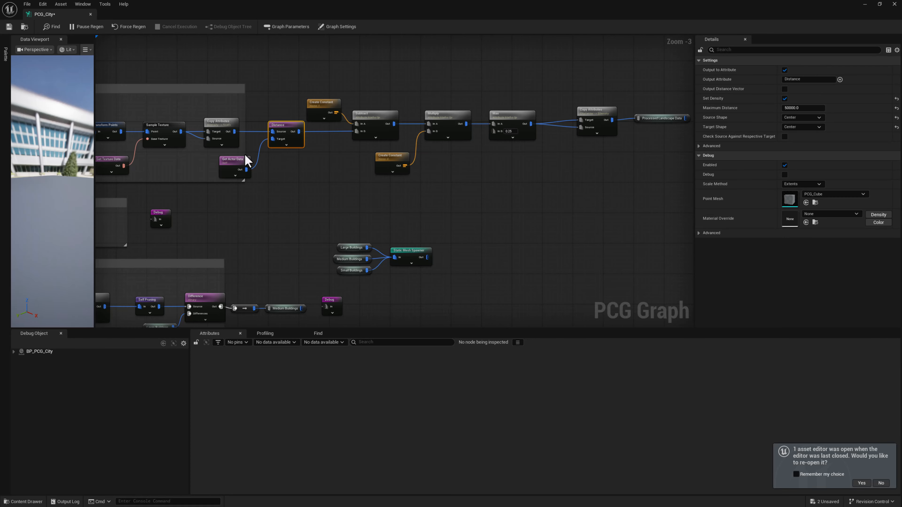
{"action": "left_click_drag", "start_coordinate": [672, 81], "coordinate": [335, 167]}
{"action": "right_click_drag", "start_coordinate": [439, 188], "coordinate": [334, 185]}
{"action": "type", "text": "c"}
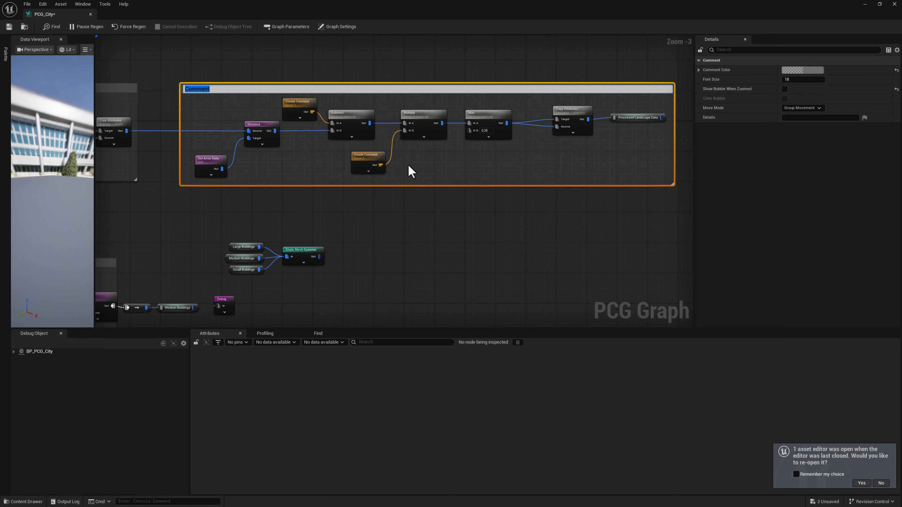
{"action": "type", "text": "City Center"}
{"action": "key", "text": "Return"}
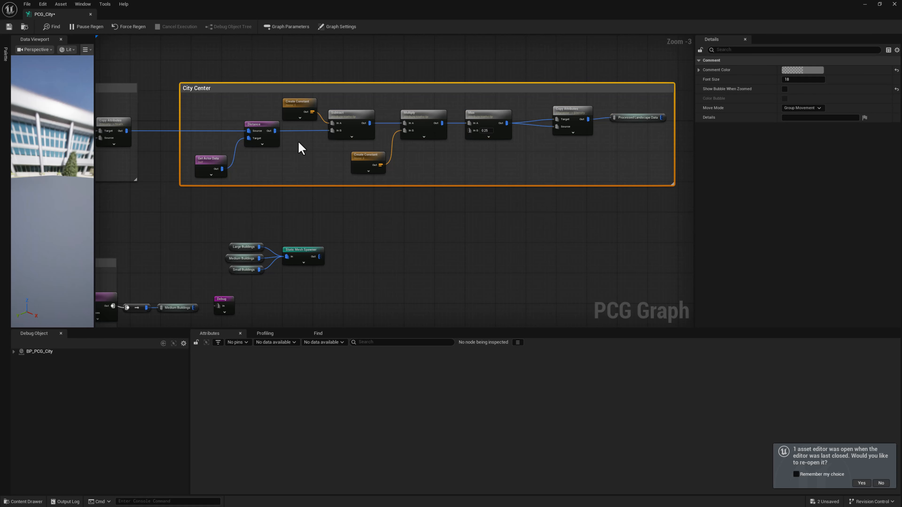
Step: Move the City Center comment group farther from the Landscape Data group to open a gap for new nodes
{"action": "left_click", "coordinate": [296, 92]}
{"action": "right_click_drag", "start_coordinate": [288, 72], "coordinate": [515, 81]}
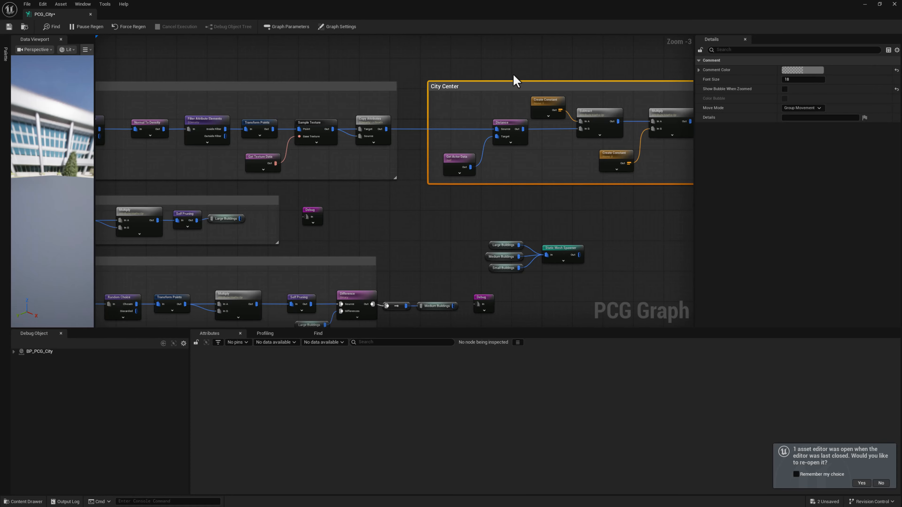
{"action": "scroll", "coordinate": [408, 141], "scroll_direction": "down", "scroll_amount": 2}
{"action": "scroll", "coordinate": [391, 146], "scroll_direction": "up", "scroll_amount": 4}
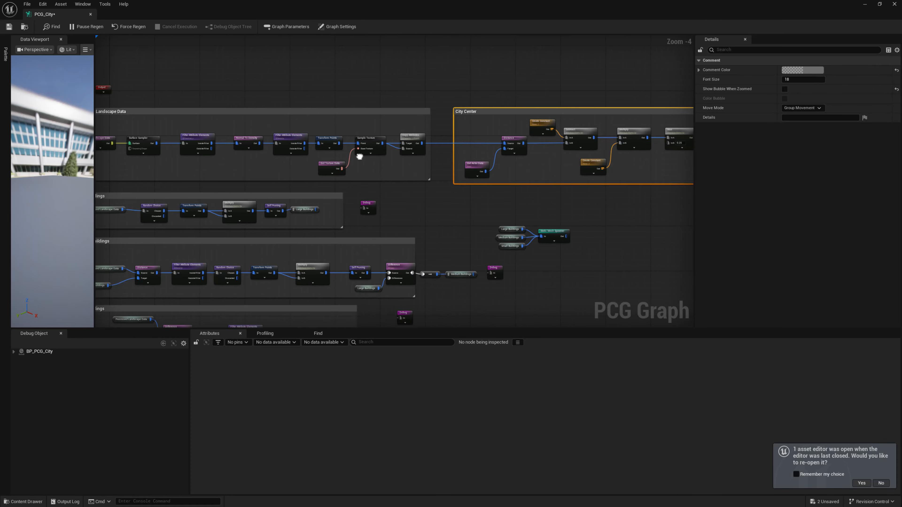
{"action": "right_click_drag", "start_coordinate": [537, 86], "coordinate": [402, 91]}
{"action": "left_click_drag", "start_coordinate": [403, 91], "coordinate": [555, 98]}
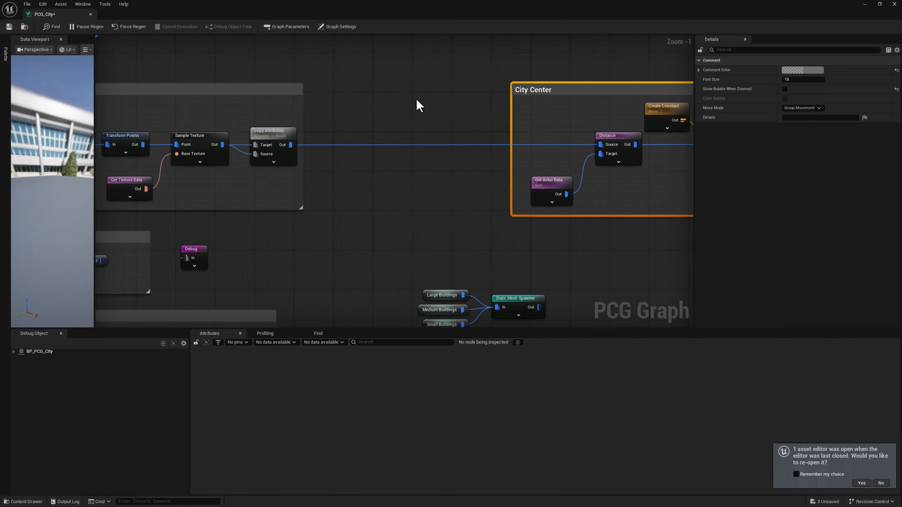
Step: Duplicate the Get Texture Data node and place the copy in the gap before the City Center group
{"action": "right_click_drag", "start_coordinate": [406, 206], "coordinate": [356, 190]}
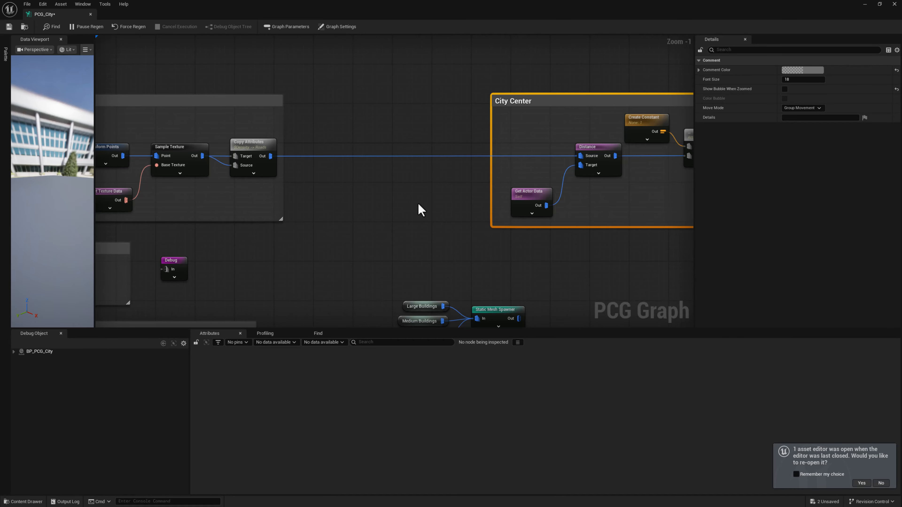
{"action": "right_click_drag", "start_coordinate": [421, 210], "coordinate": [446, 211]}
{"action": "left_click_drag", "start_coordinate": [393, 222], "coordinate": [206, 204]}
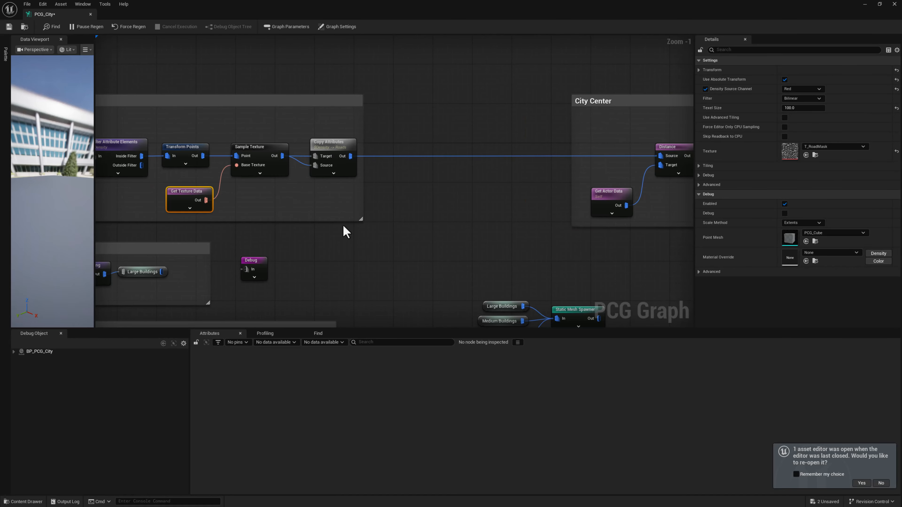
{"action": "key", "text": "ctrl+d"}
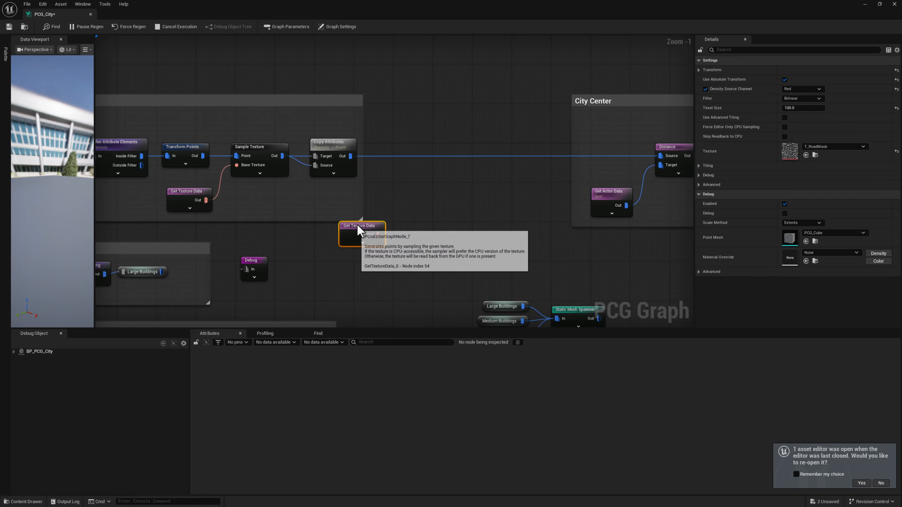
{"action": "left_click_drag", "start_coordinate": [359, 229], "coordinate": [407, 199]}
Step: Shrink the graph editor to a floating window and import T_Noise.png into the Demo content folder
{"action": "double_click", "coordinate": [382, 7]}
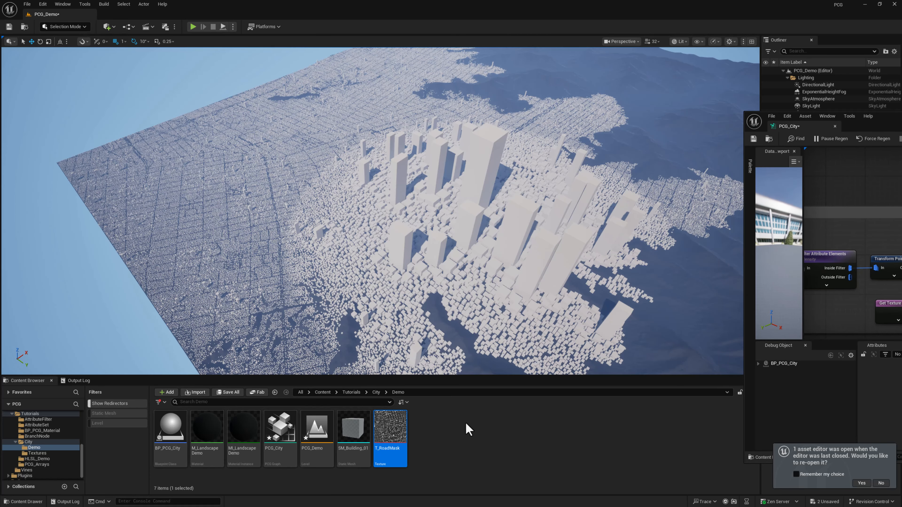
{"action": "right_click", "coordinate": [431, 434]}
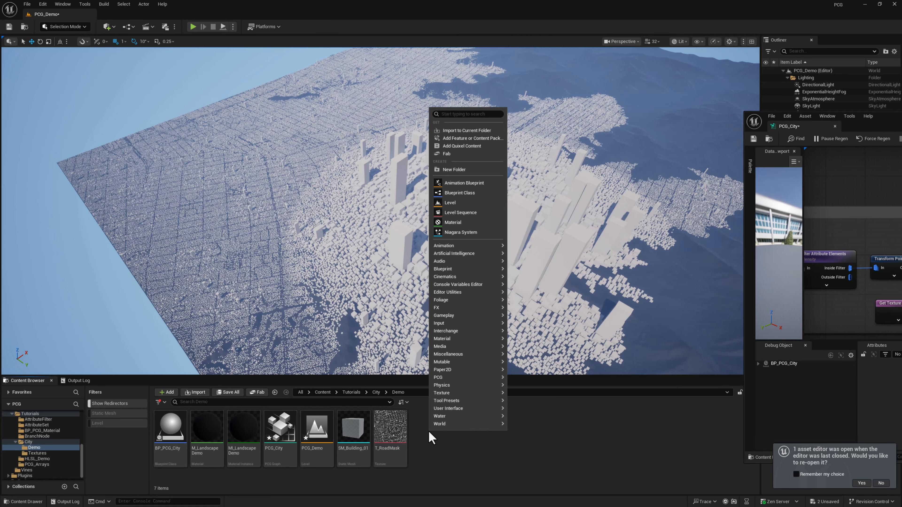
{"action": "left_click", "coordinate": [462, 138]}
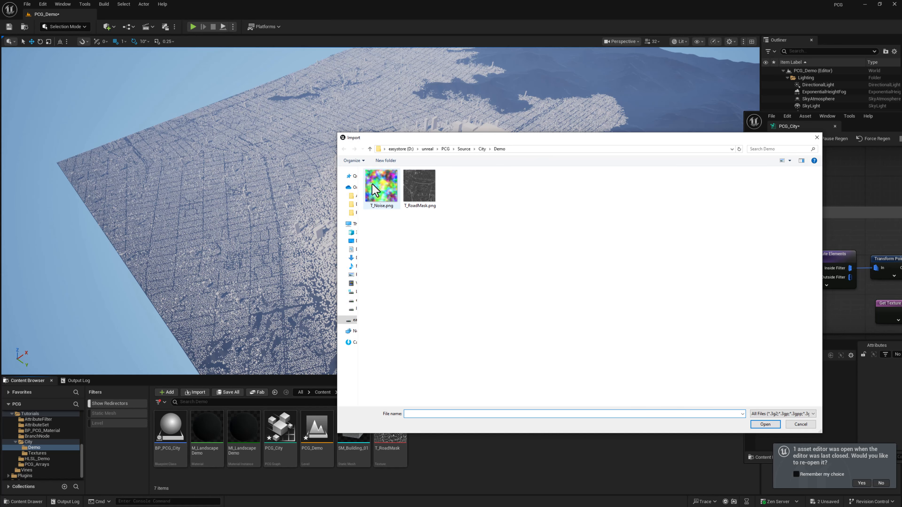
{"action": "double_click", "coordinate": [382, 189]}
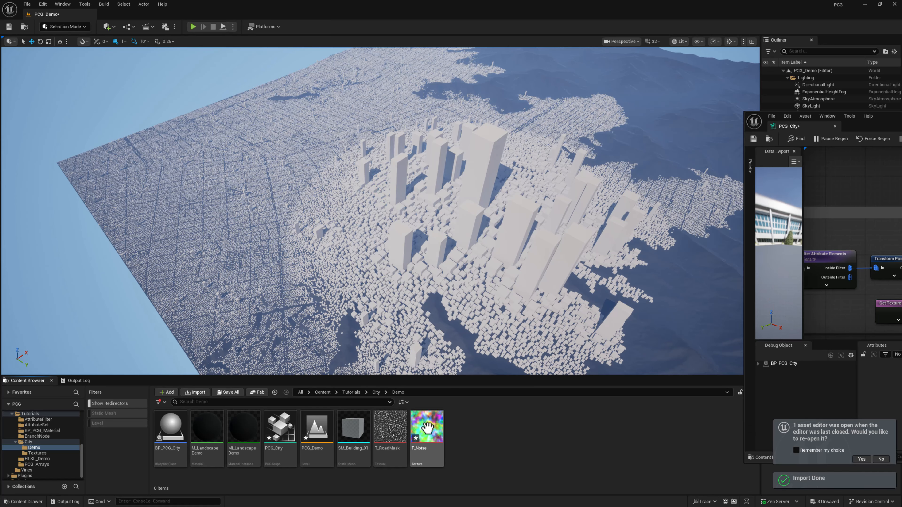
Step: Open the T_Noise texture, examine its red, green and blue channels one at a time, and close it
{"action": "double_click", "coordinate": [427, 428]}
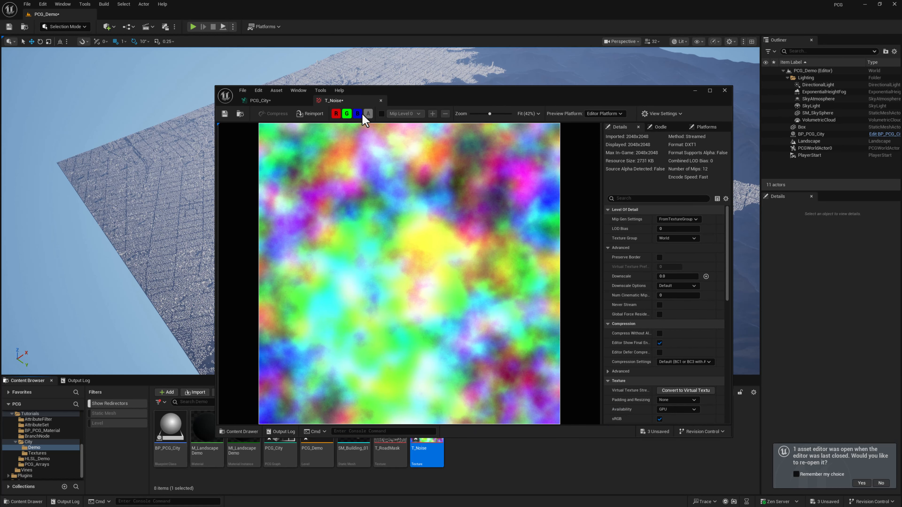
{"action": "left_click", "coordinate": [347, 114]}
{"action": "left_click", "coordinate": [358, 114]}
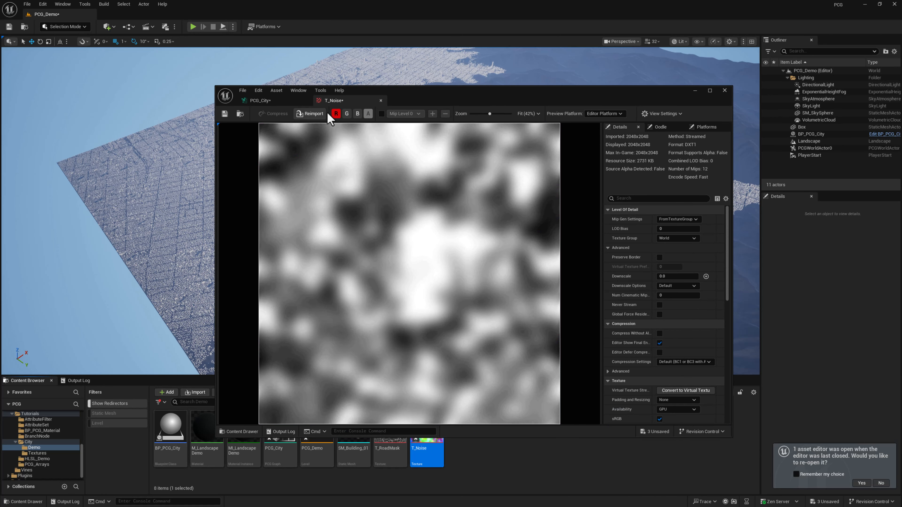
{"action": "left_click", "coordinate": [347, 114]}
{"action": "left_click", "coordinate": [336, 113]}
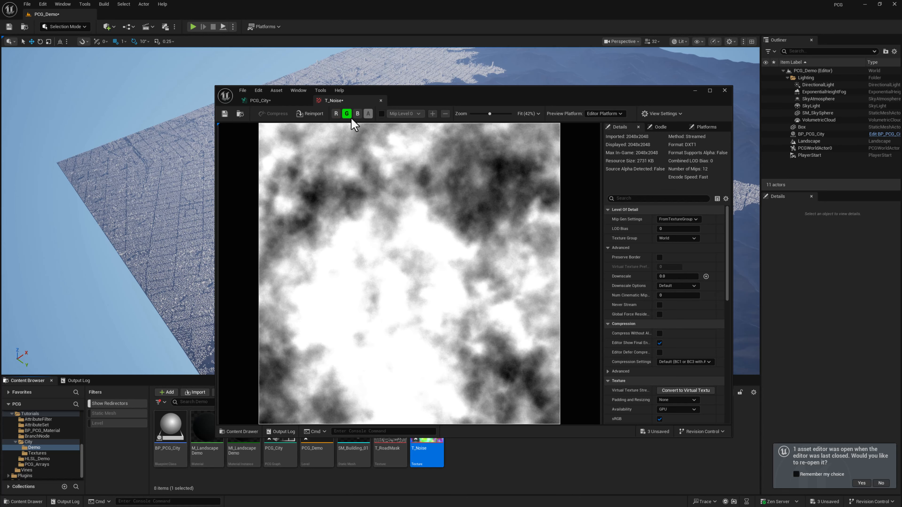
{"action": "left_click", "coordinate": [346, 114]}
{"action": "left_click", "coordinate": [357, 114]}
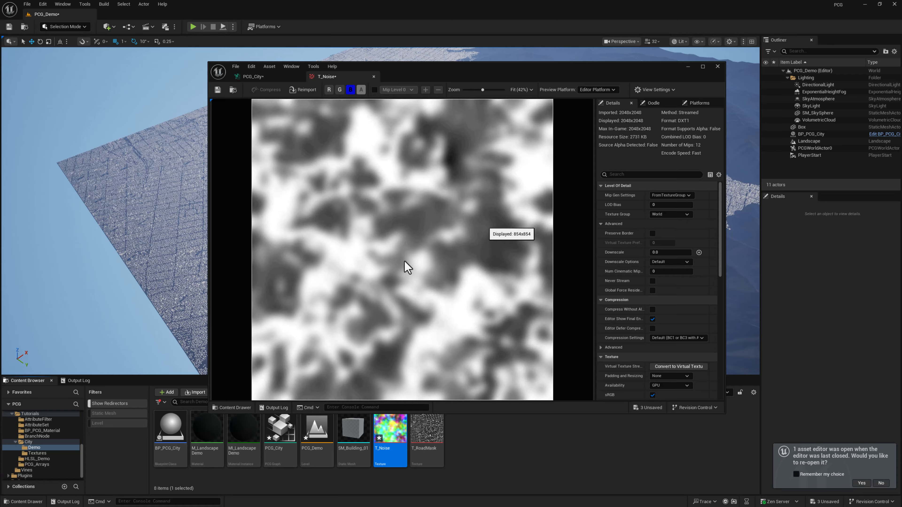
{"action": "left_click", "coordinate": [373, 76]}
Step: Assign T_Noise as the texture of the duplicated Get Texture Data node
{"action": "right_click_drag", "start_coordinate": [491, 132], "coordinate": [430, 112]}
{"action": "left_click_drag", "start_coordinate": [390, 431], "coordinate": [664, 213]}
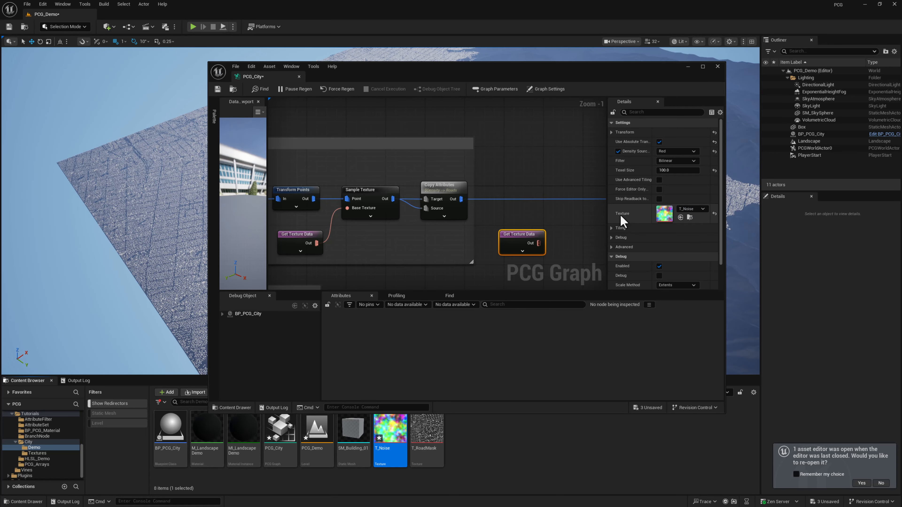
{"action": "right_click_drag", "start_coordinate": [537, 191], "coordinate": [407, 171]}
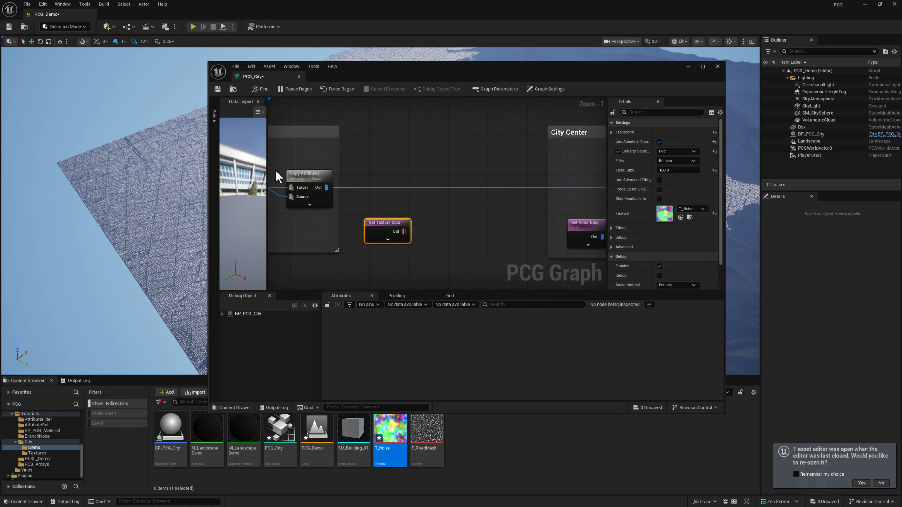
{"action": "left_click_drag", "start_coordinate": [406, 78], "coordinate": [471, 84]}
Step: Duplicate the Sample Texture node and place the copy between the Landscape Data and City Center groups
{"action": "right_click_drag", "start_coordinate": [507, 231], "coordinate": [510, 233]}
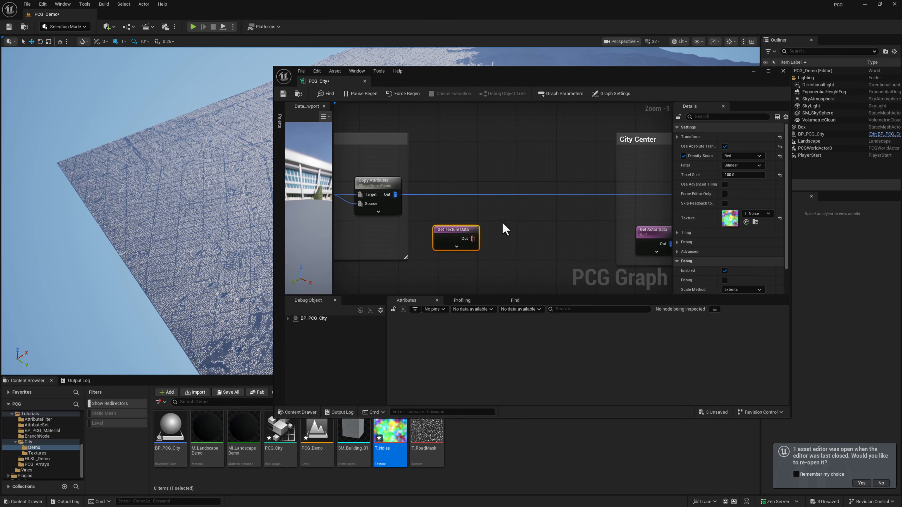
{"action": "right_click_drag", "start_coordinate": [541, 158], "coordinate": [594, 140]}
{"action": "left_click", "coordinate": [396, 195]}
{"action": "key", "text": "ctrl+d"}
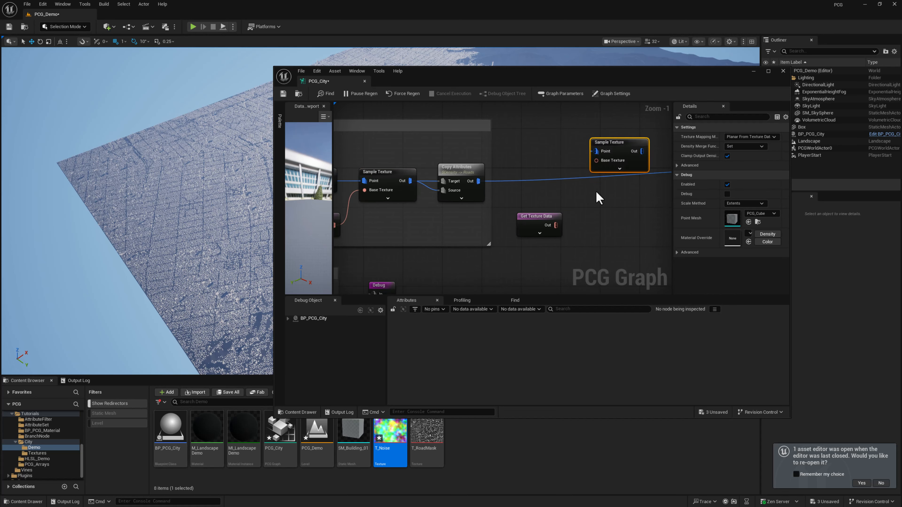
{"action": "left_click_drag", "start_coordinate": [618, 147], "coordinate": [612, 181]}
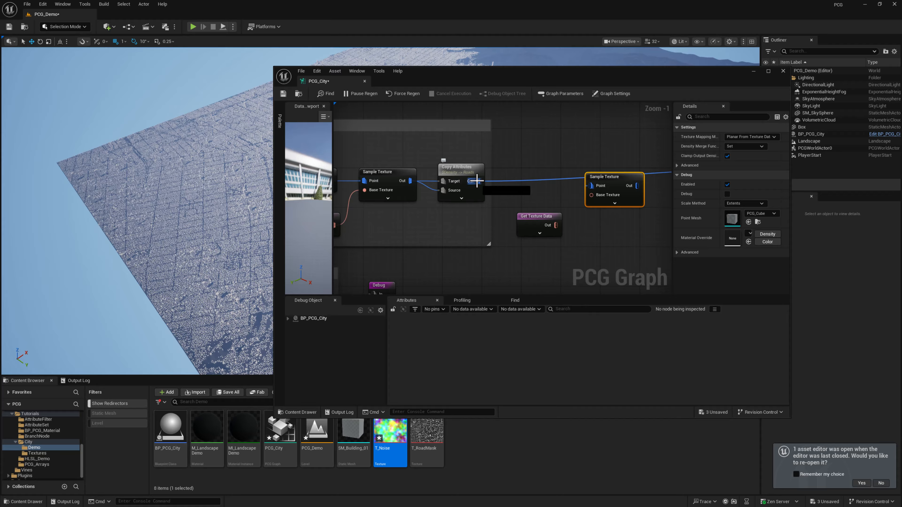
Step: Wire the new Sample Texture node between Copy Attributes and the City Center nodes, with the noise Get Texture Data feeding its Base Texture
{"action": "left_click_drag", "start_coordinate": [476, 180], "coordinate": [624, 192], "text": "ctrl"}
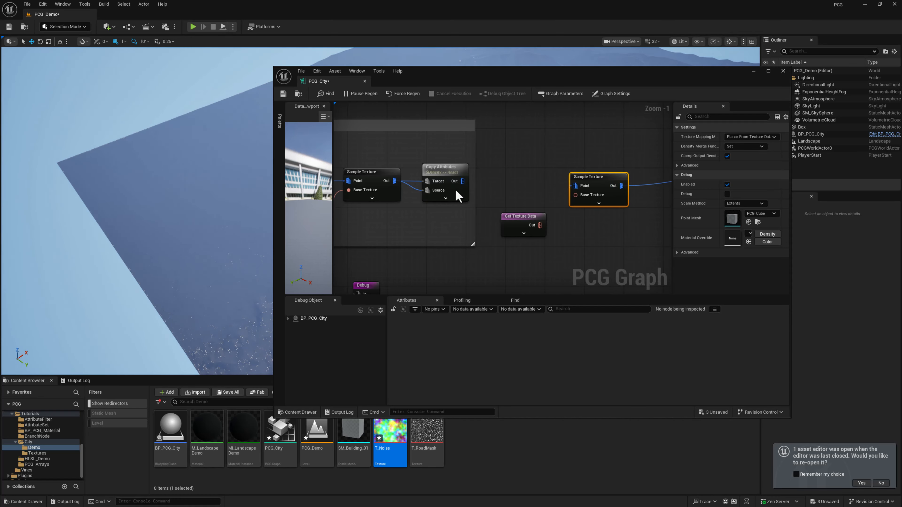
{"action": "left_click_drag", "start_coordinate": [462, 181], "coordinate": [575, 185]}
{"action": "left_click_drag", "start_coordinate": [536, 226], "coordinate": [589, 176]}
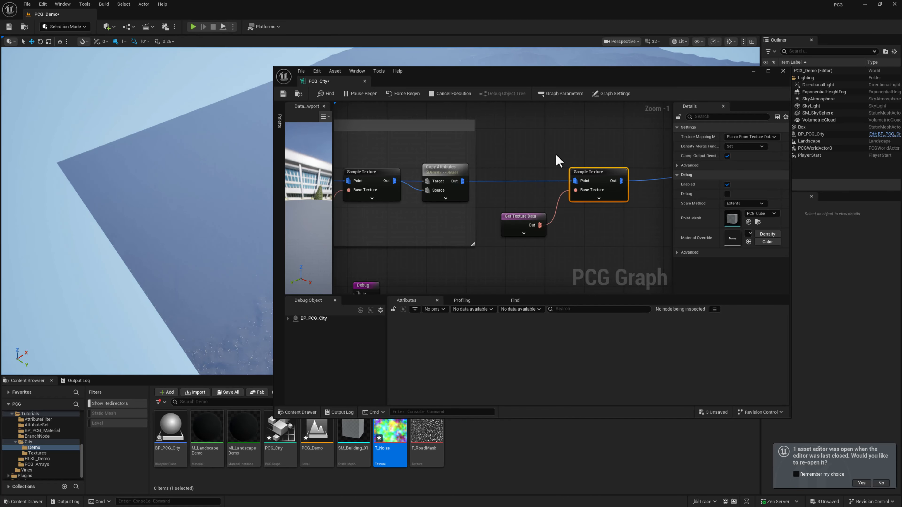
Step: Move the new Sample Texture and noise Get Texture Data nodes together, closer to the Landscape Data group
{"action": "left_click", "coordinate": [527, 223]}
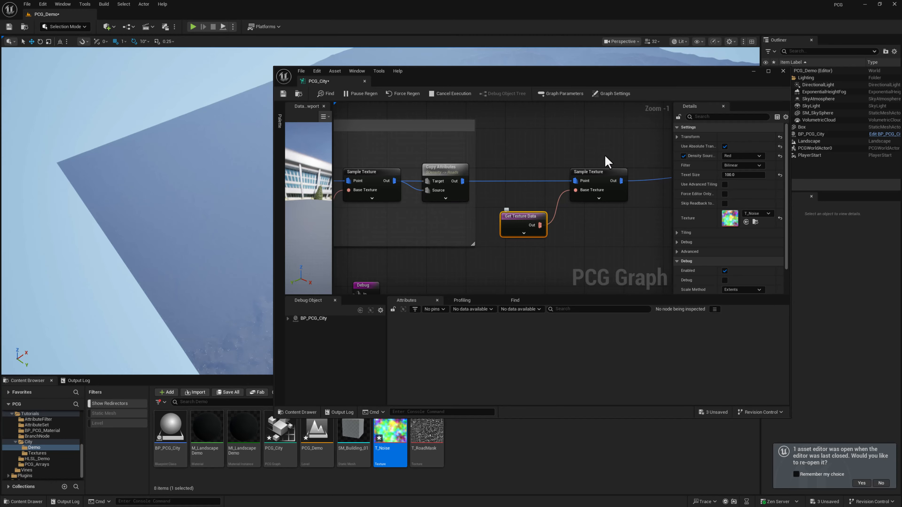
{"action": "left_click", "coordinate": [607, 185]}
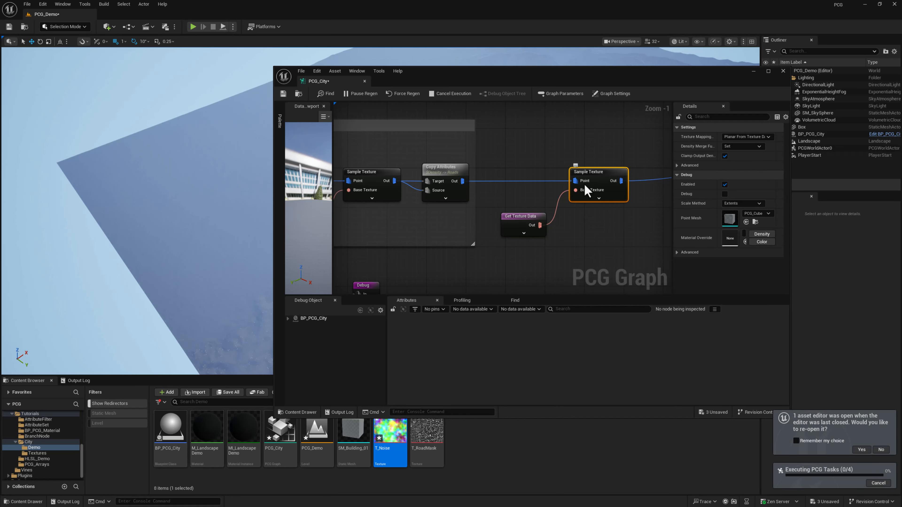
{"action": "right_click_drag", "start_coordinate": [629, 162], "coordinate": [577, 157]}
{"action": "left_click_drag", "start_coordinate": [630, 157], "coordinate": [519, 224]}
{"action": "left_click_drag", "start_coordinate": [515, 221], "coordinate": [495, 220]}
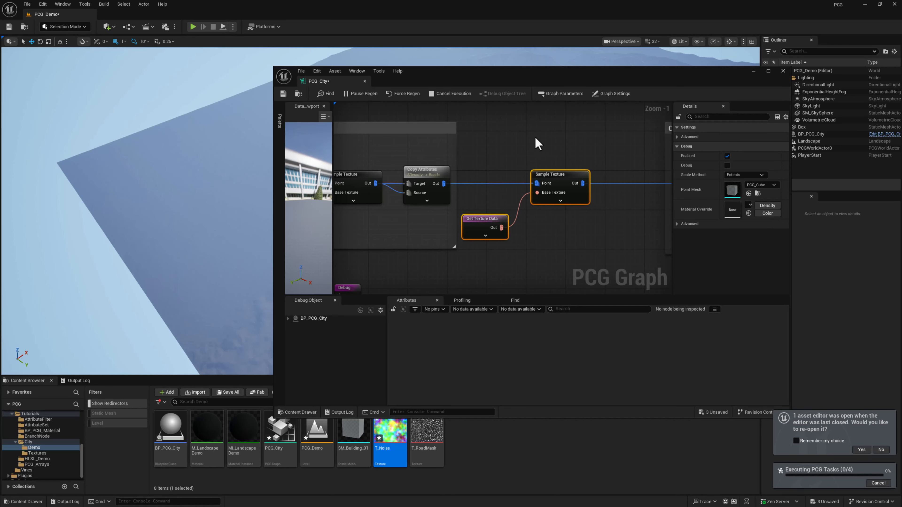
Step: Insert a duplicate Copy Attributes node after the new Sample Texture, feeding both its inputs, and set its Output Target to Noise
{"action": "left_click", "coordinate": [389, 163]}
{"action": "left_click", "coordinate": [420, 174]}
{"action": "right_click_drag", "start_coordinate": [540, 147], "coordinate": [429, 151]}
{"action": "key", "text": "ctrl+v"}
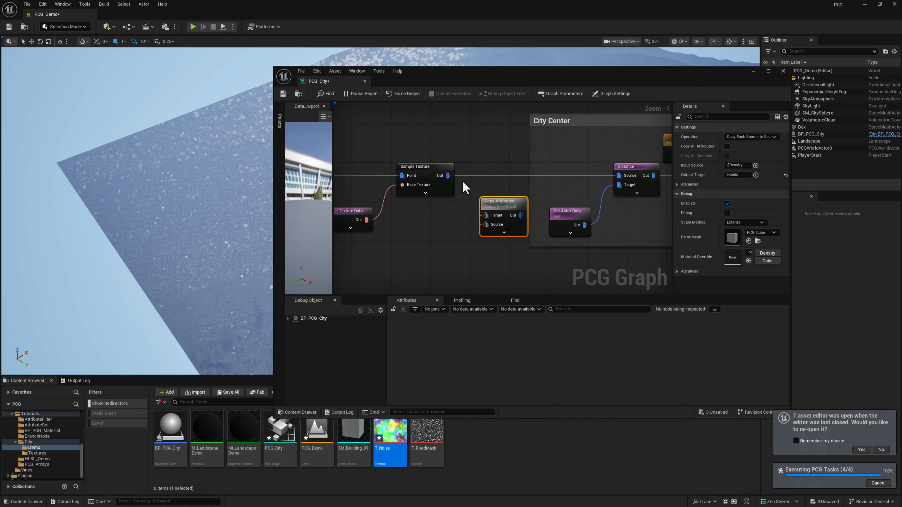
{"action": "left_click_drag", "start_coordinate": [447, 175], "coordinate": [503, 166], "text": "ctrl"}
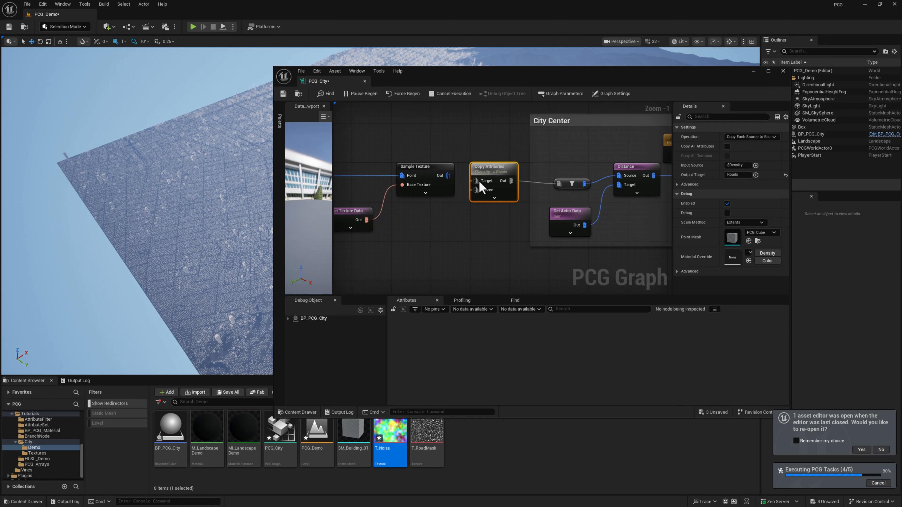
{"action": "left_click_drag", "start_coordinate": [448, 176], "coordinate": [486, 162]}
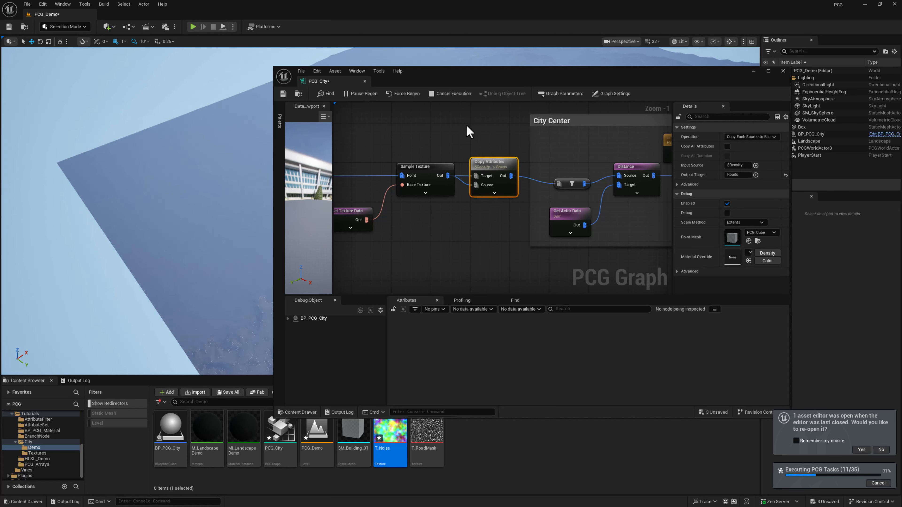
{"action": "right_click_drag", "start_coordinate": [480, 135], "coordinate": [487, 135]}
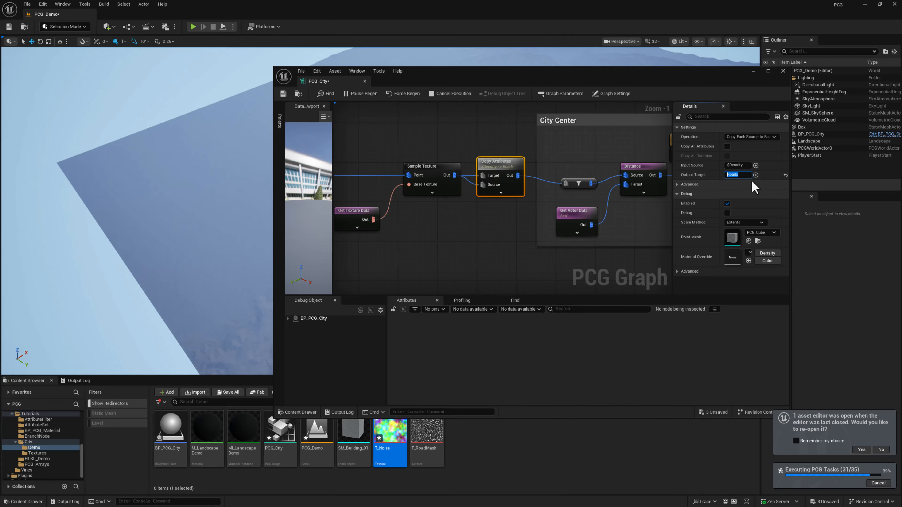
{"action": "key", "text": "Return"}
Step: Connect the new Copy Attributes output directly to the Distance node's Source and delete the automatic filter node between them
{"action": "right_click_drag", "start_coordinate": [532, 176], "coordinate": [490, 171]}
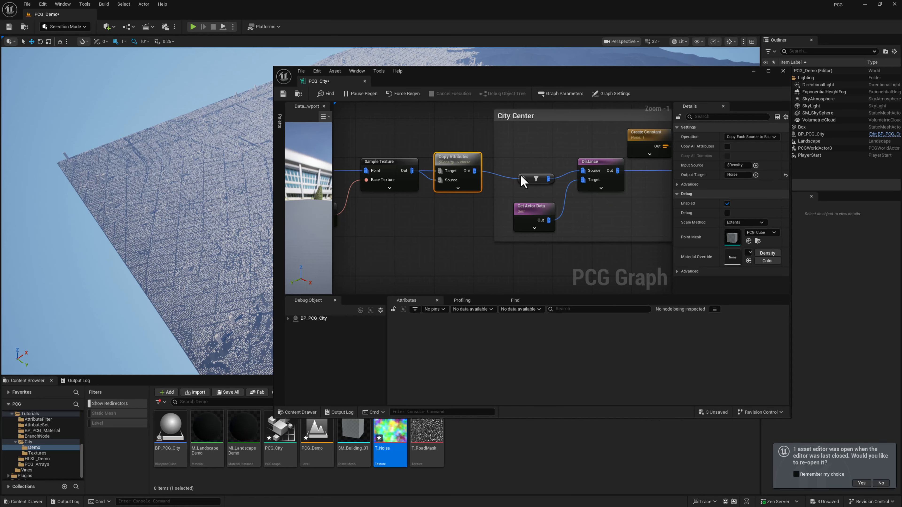
{"action": "left_click_drag", "start_coordinate": [541, 181], "coordinate": [531, 147]}
{"action": "left_click_drag", "start_coordinate": [475, 172], "coordinate": [583, 171]}
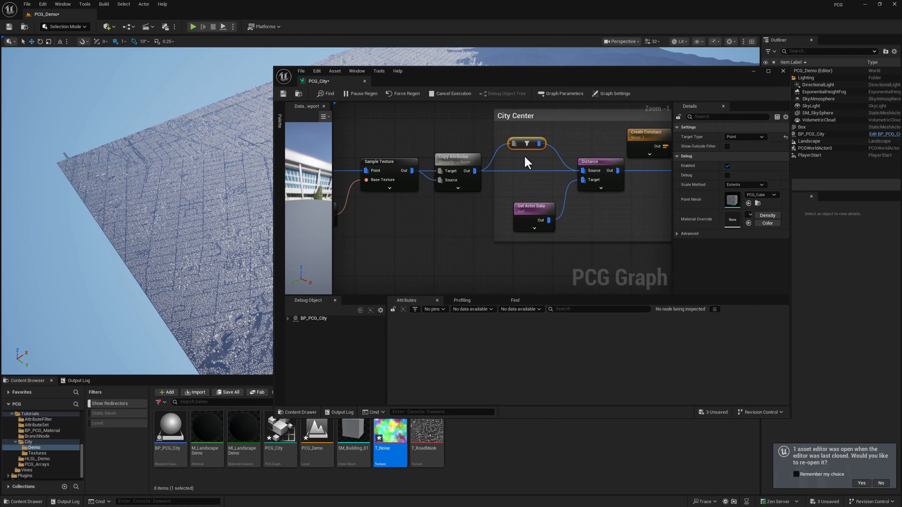
{"action": "key", "text": "Delete"}
{"action": "right_click_drag", "start_coordinate": [474, 178], "coordinate": [567, 179]}
{"action": "scroll", "coordinate": [496, 179], "scroll_direction": "down", "scroll_amount": 1}
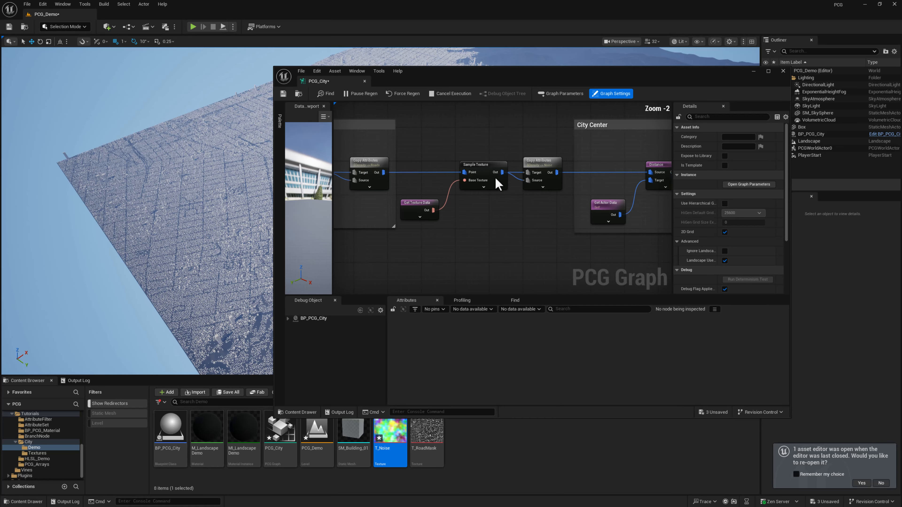
Step: Tuck the noise Get Texture Data node closer under Sample Texture and enclose the three noise nodes in a comment titled Noise
{"action": "left_click_drag", "start_coordinate": [417, 204], "coordinate": [425, 195]}
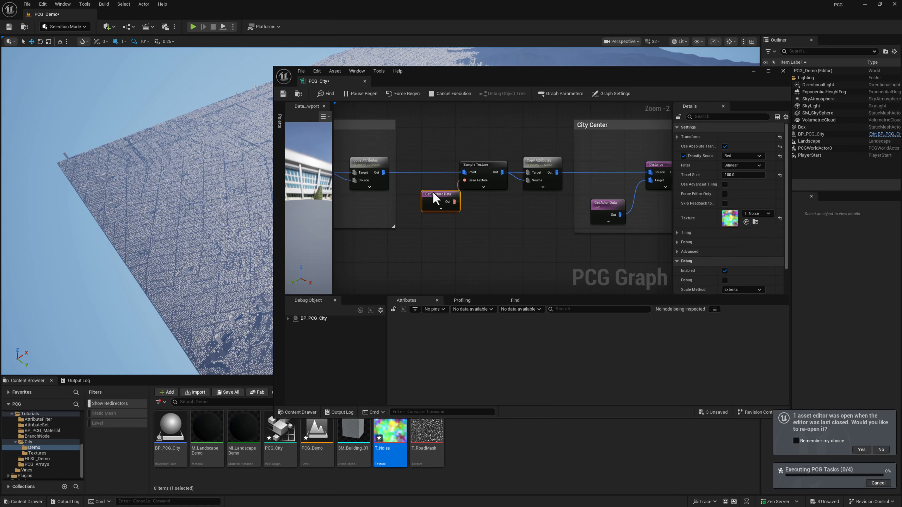
{"action": "left_click_drag", "start_coordinate": [556, 144], "coordinate": [419, 236]}
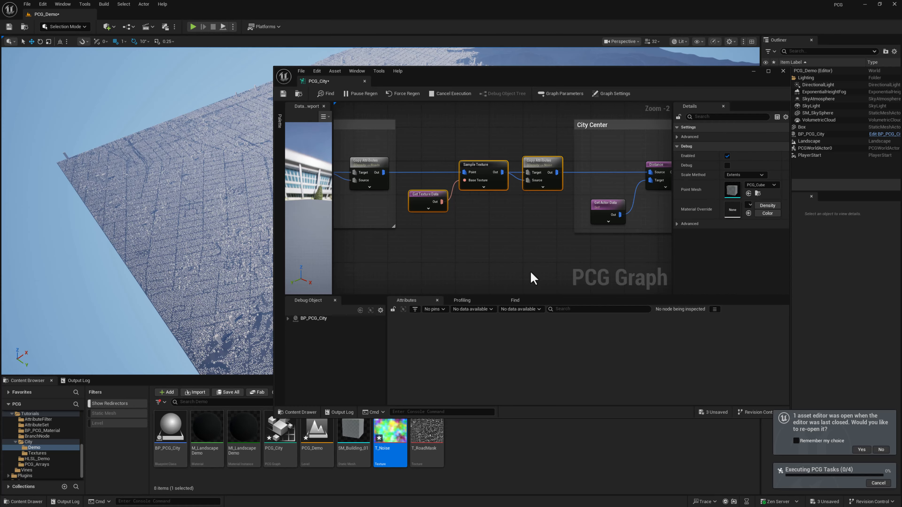
{"action": "key", "text": "c"}
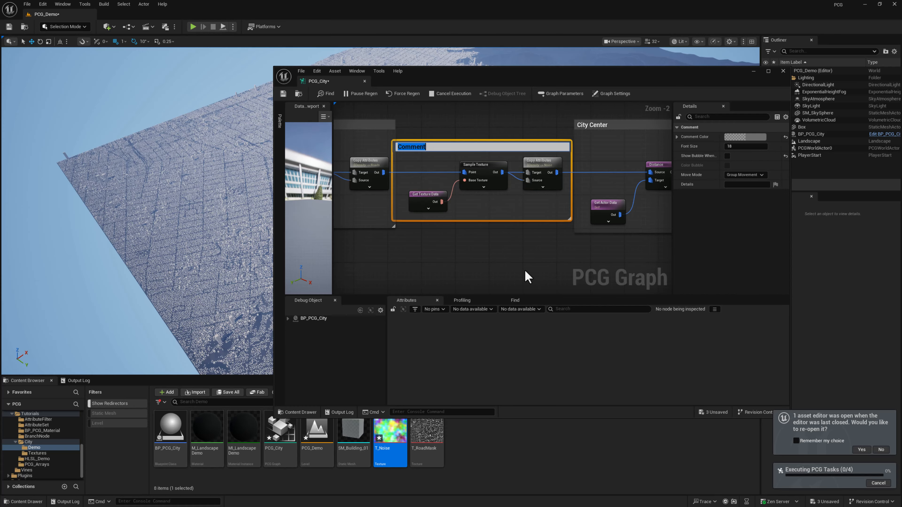
{"action": "type", "text": "Noise"}
{"action": "key", "text": "Return"}
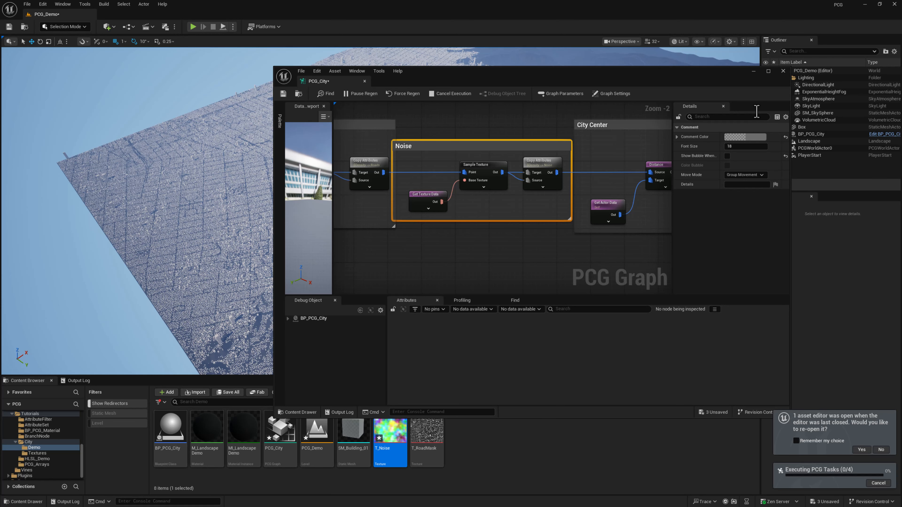
Step: Maximize the graph editor and space out the City Center and Noise comment groups along the main wire
{"action": "double_click", "coordinate": [728, 78]}
{"action": "scroll", "coordinate": [455, 238], "scroll_direction": "down", "scroll_amount": 2}
{"action": "right_click_drag", "start_coordinate": [425, 237], "coordinate": [320, 239]}
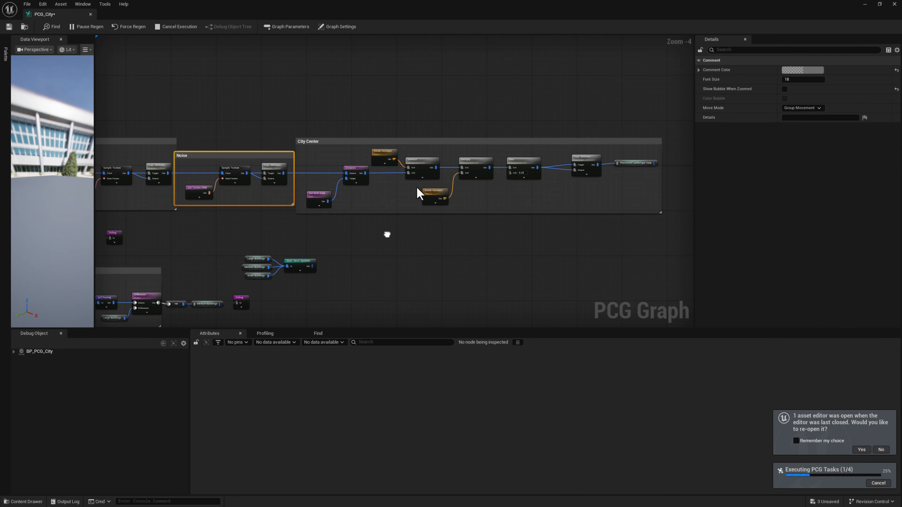
{"action": "left_click_drag", "start_coordinate": [430, 143], "coordinate": [480, 142]}
{"action": "left_click_drag", "start_coordinate": [268, 156], "coordinate": [290, 158]}
{"action": "scroll", "coordinate": [289, 158], "scroll_direction": "up", "scroll_amount": 2}
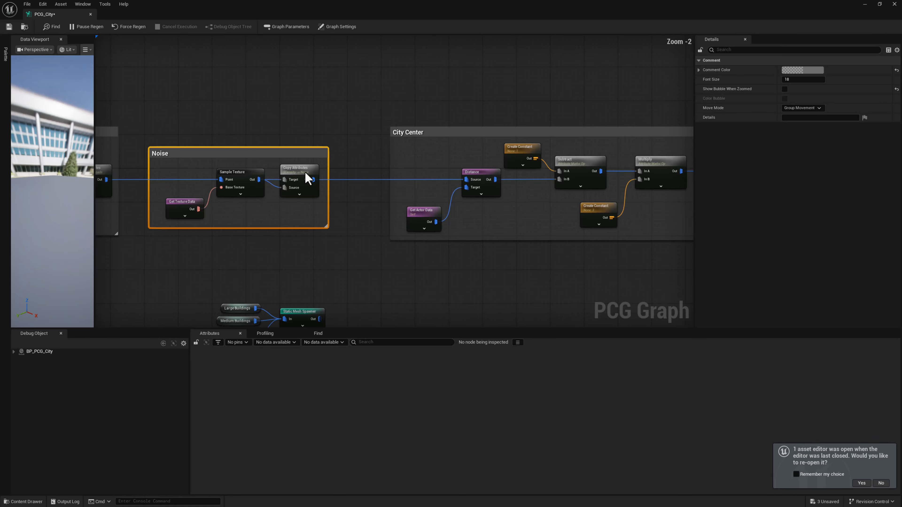
Step: Inspect the point attributes output by the last Copy Attributes node in City Center, declining the offer to reopen the previous asset editor
{"action": "left_click", "coordinate": [305, 178]}
{"action": "right_click_drag", "start_coordinate": [618, 184], "coordinate": [407, 206]}
{"action": "right_click_drag", "start_coordinate": [638, 167], "coordinate": [594, 217]}
{"action": "left_click", "coordinate": [549, 163]}
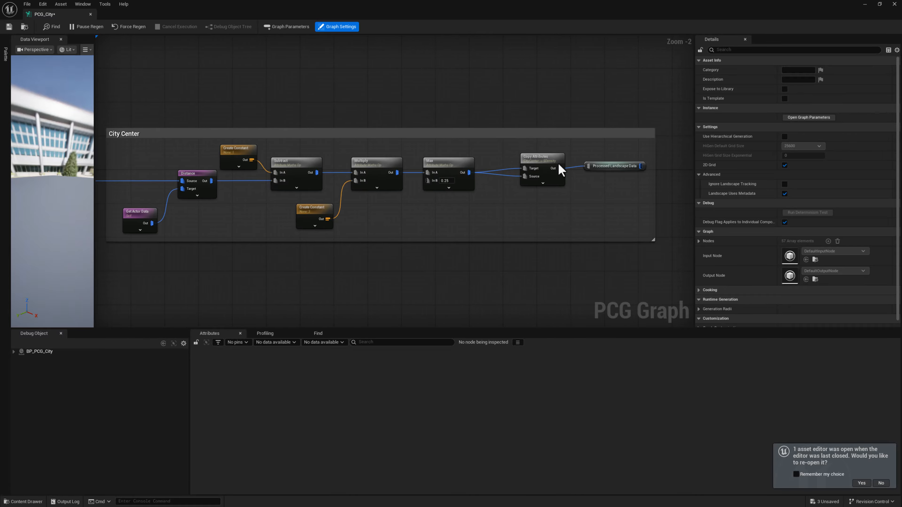
{"action": "key", "text": "a"}
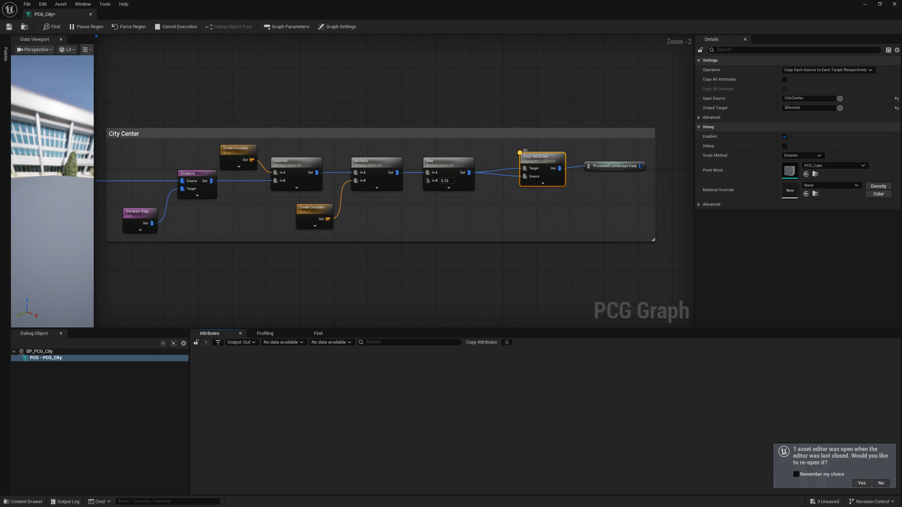
{"action": "left_click", "coordinate": [882, 484]}
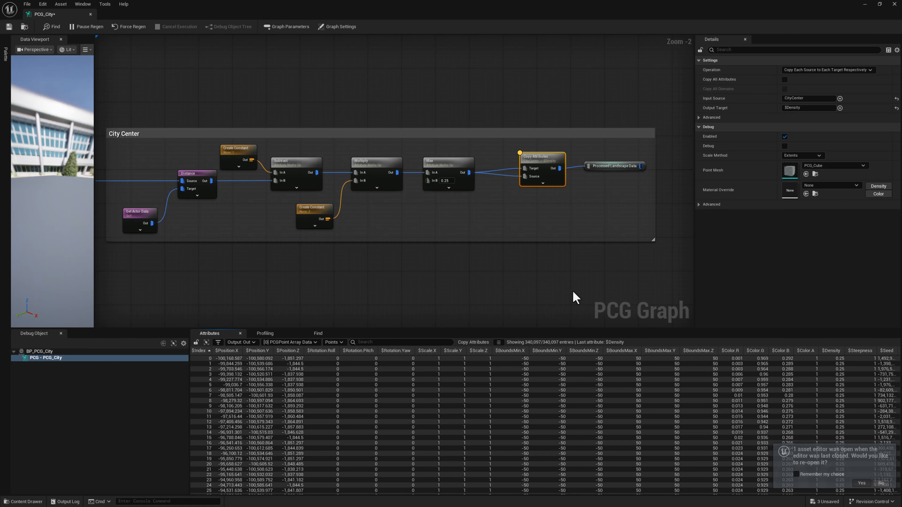
{"action": "left_click_drag", "start_coordinate": [665, 493], "coordinate": [806, 491]}
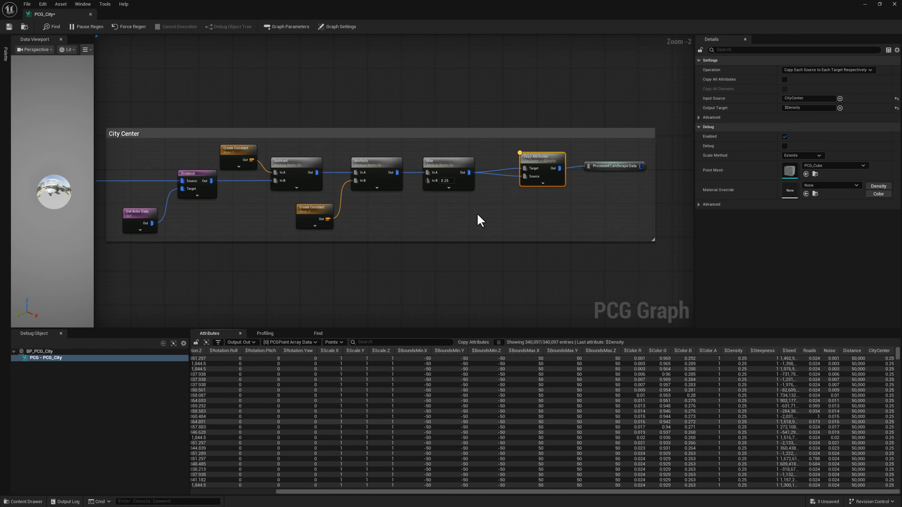
{"action": "right_click_drag", "start_coordinate": [413, 222], "coordinate": [431, 226]}
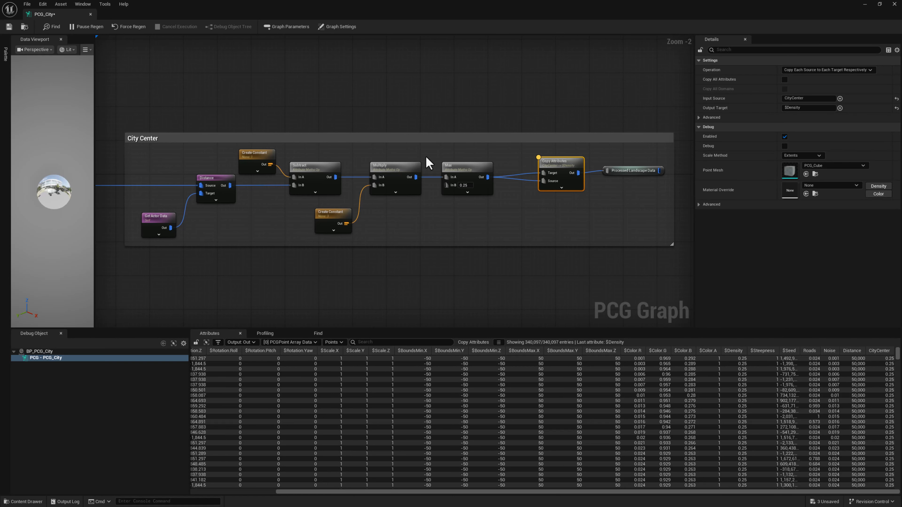
{"action": "right_click_drag", "start_coordinate": [440, 215], "coordinate": [424, 214]}
Step: Move the Processed Landscape Data node farther from the last Copy Attributes node to make room between them
{"action": "left_click", "coordinate": [441, 180]}
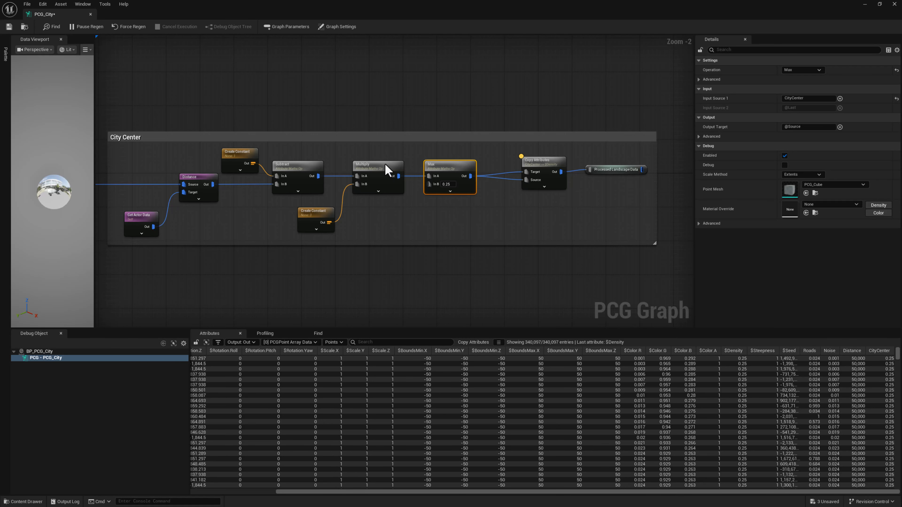
{"action": "right_click_drag", "start_coordinate": [475, 211], "coordinate": [451, 211]}
{"action": "scroll", "coordinate": [452, 212], "scroll_direction": "up", "scroll_amount": 2}
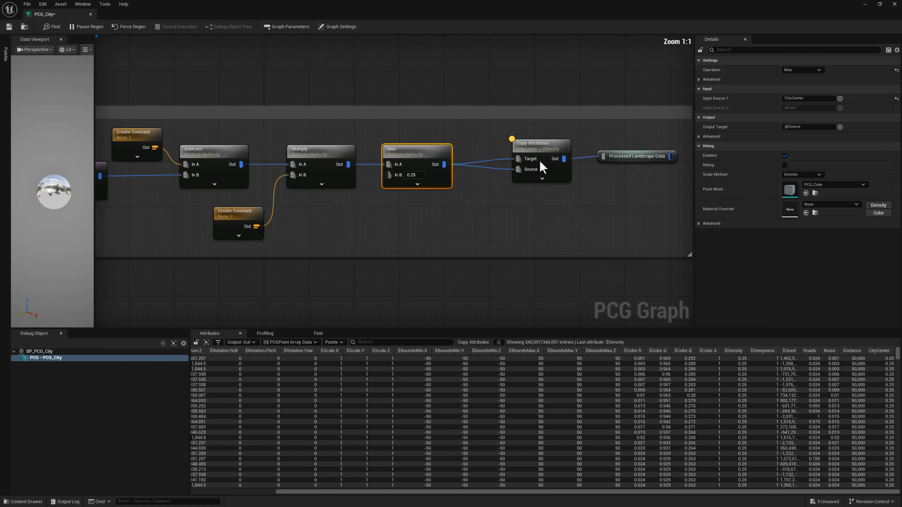
{"action": "right_click_drag", "start_coordinate": [543, 125], "coordinate": [466, 128]}
{"action": "left_click_drag", "start_coordinate": [538, 169], "coordinate": [651, 168]}
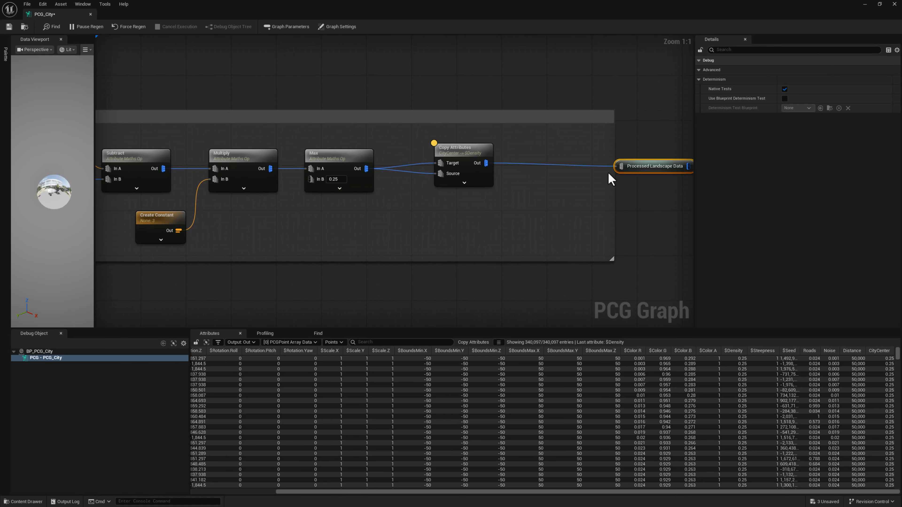
Step: Add a Max node with both inputs fed by the last Copy Attributes node, replacing that node's direct link to Processed Landscape Data
{"action": "right_click", "coordinate": [517, 198]}
{"action": "type", "text": "max"}
{"action": "key", "text": "Return"}
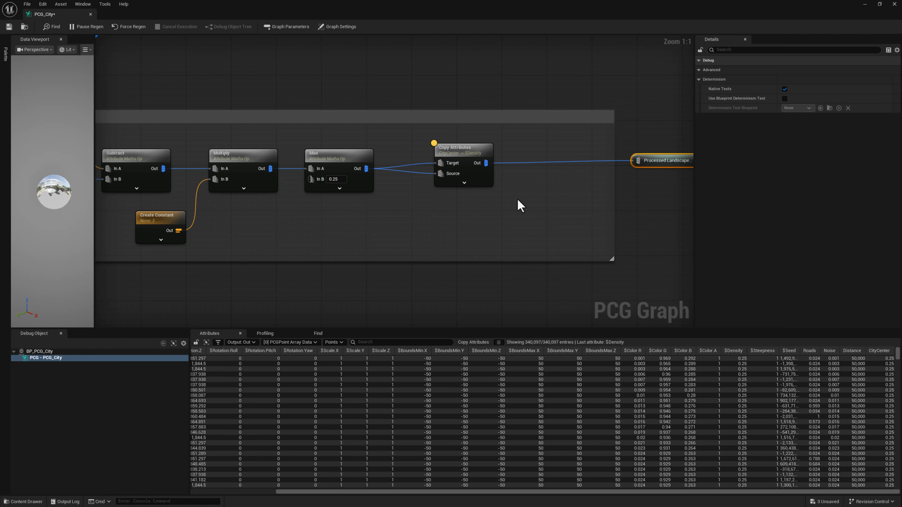
{"action": "left_click_drag", "start_coordinate": [487, 163], "coordinate": [523, 218]}
{"action": "left_click_drag", "start_coordinate": [486, 163], "coordinate": [536, 183]}
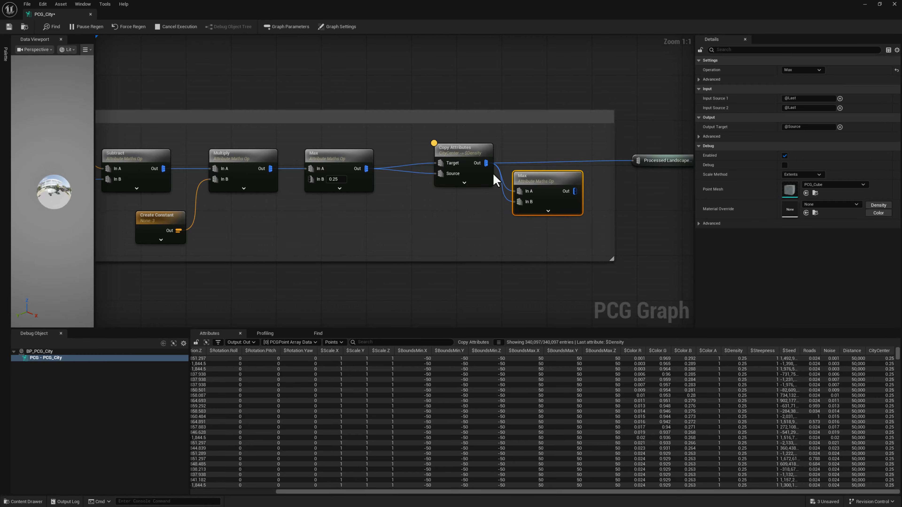
{"action": "left_click", "coordinate": [533, 167]}
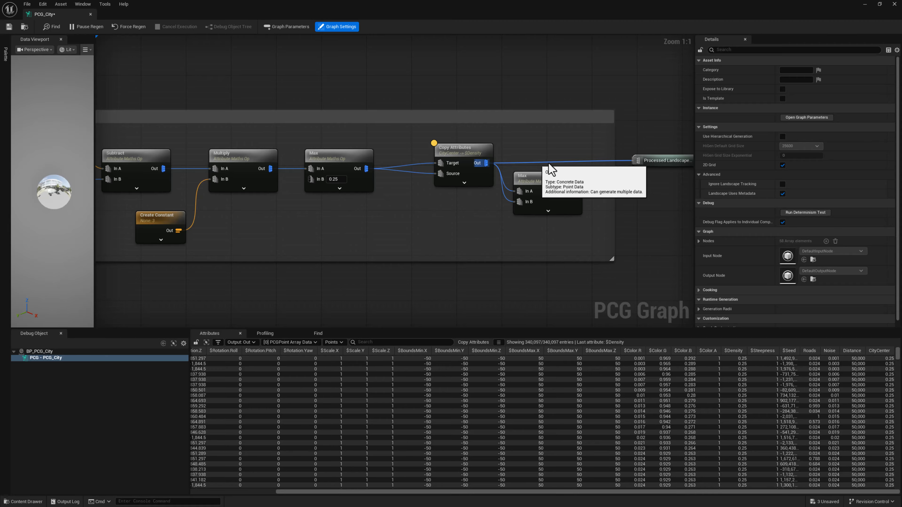
{"action": "left_click_drag", "start_coordinate": [545, 187], "coordinate": [543, 152]}
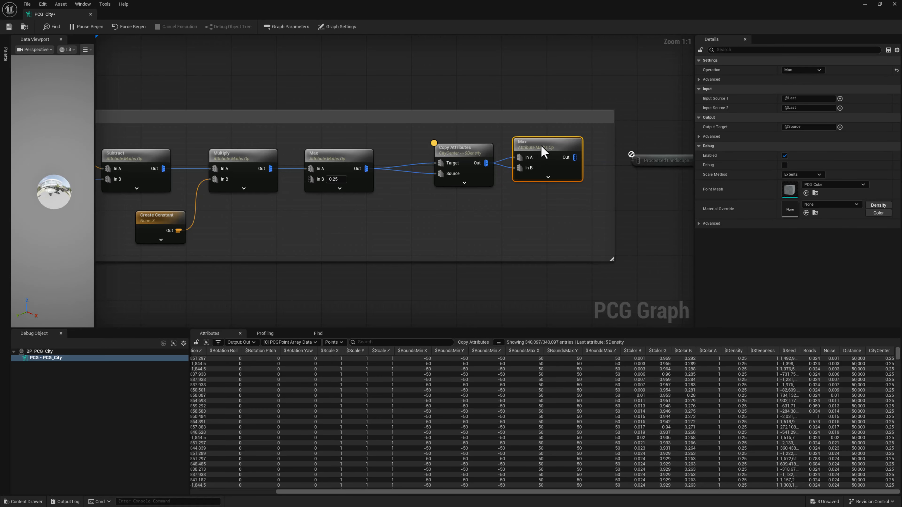
Step: Set the new Max node's Input Source 1 to CityCenter and Input Source 2 to Noise
{"action": "left_click", "coordinate": [805, 99]}
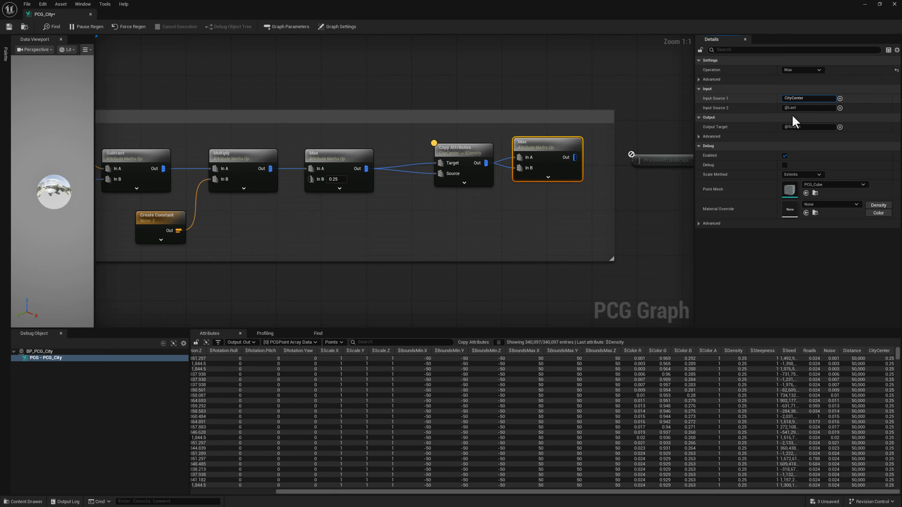
{"action": "key", "text": "Tab"}
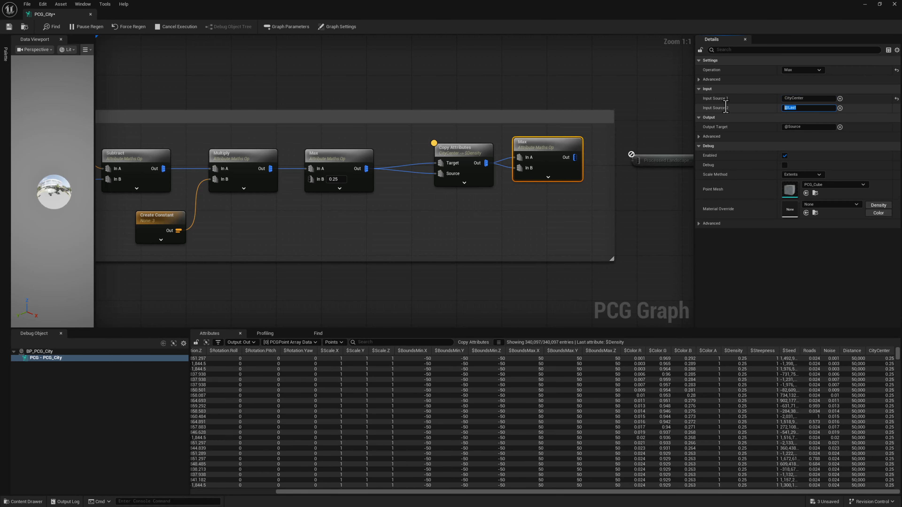
{"action": "type", "text": "Noise"}
Step: Connect the new Max output to Processed Landscape Data and widen the City Center comment to enclose that node
{"action": "left_click_drag", "start_coordinate": [575, 158], "coordinate": [637, 156]}
{"action": "right_click_drag", "start_coordinate": [626, 131], "coordinate": [502, 135]}
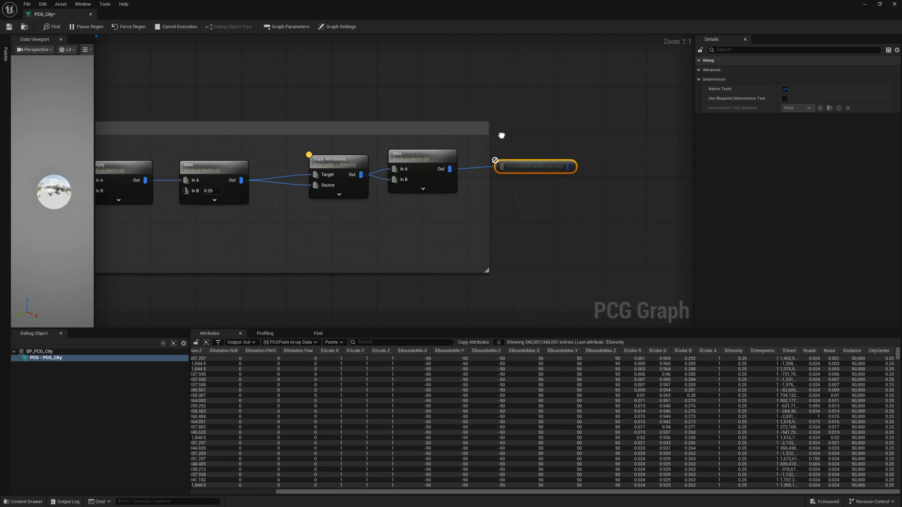
{"action": "left_click_drag", "start_coordinate": [489, 151], "coordinate": [588, 146]}
Step: Restore the graph window, move it out of the way and examine the regenerated city in the level viewport
{"action": "double_click", "coordinate": [493, 6]}
{"action": "left_click_drag", "start_coordinate": [514, 82], "coordinate": [901, 249]}
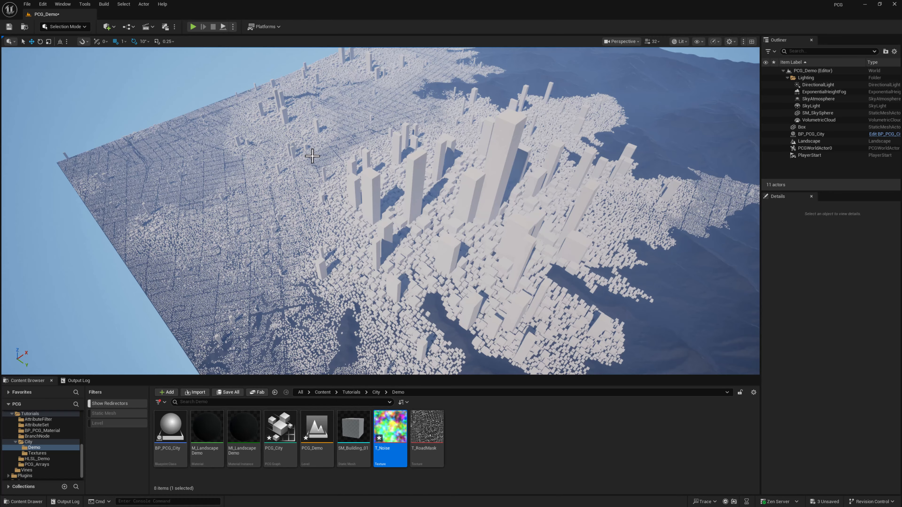
{"action": "right_click_drag", "start_coordinate": [312, 156], "coordinate": [299, 159]}
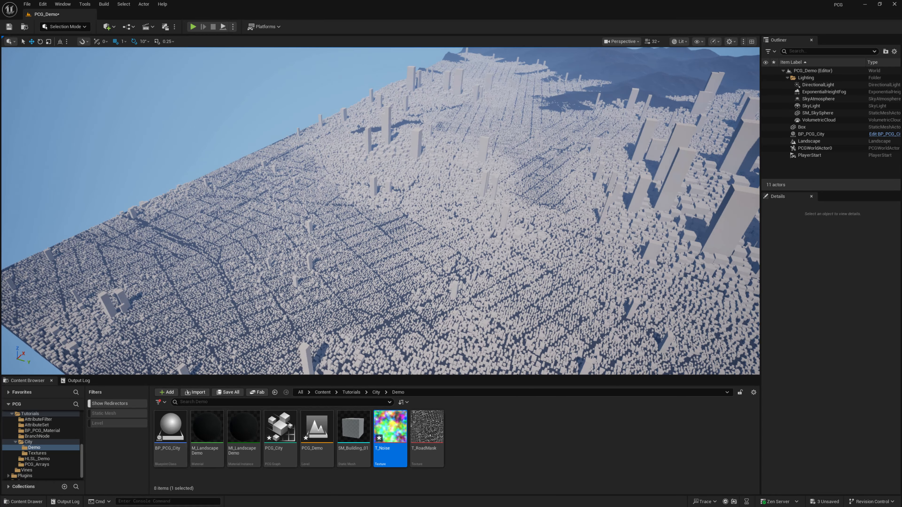
{"action": "right_click_drag", "start_coordinate": [462, 135], "coordinate": [478, 135]}
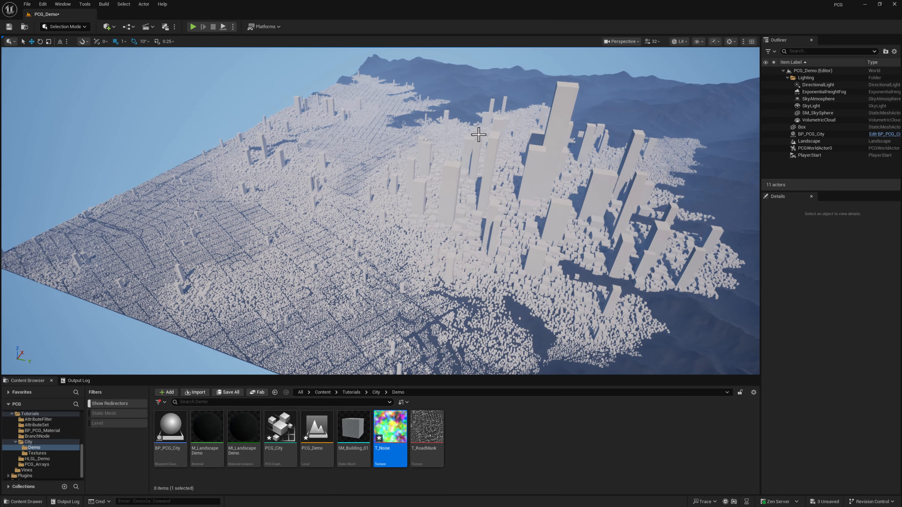
Step: Try the Green density source channel on the noise Get Texture Data node, keeping the graph window below the city view
{"action": "key", "text": "alt+Tab"}
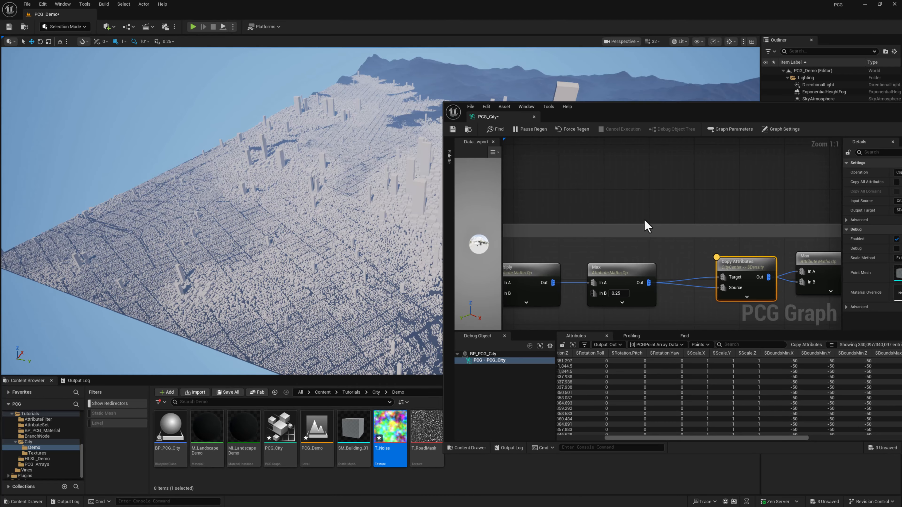
{"action": "right_click_drag", "start_coordinate": [646, 231], "coordinate": [617, 218]}
{"action": "scroll", "coordinate": [626, 226], "scroll_direction": "up", "scroll_amount": 2}
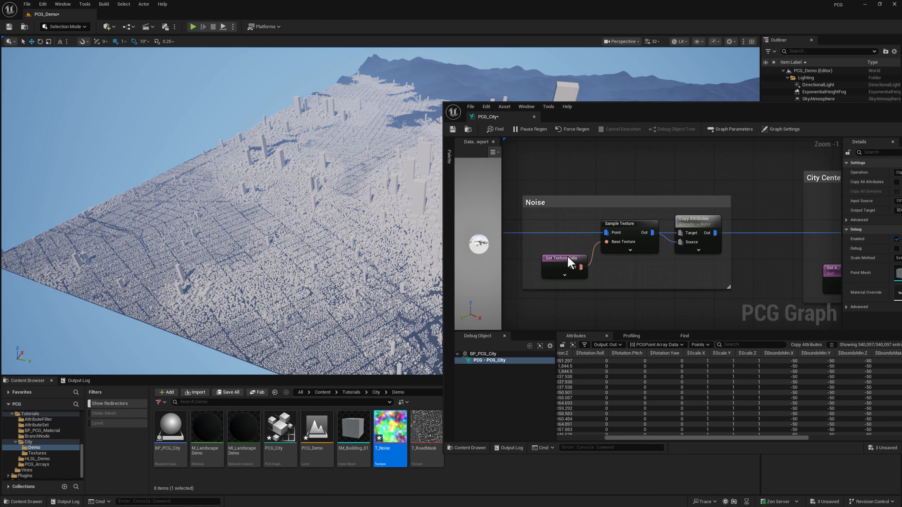
{"action": "left_click", "coordinate": [569, 262]}
{"action": "left_click_drag", "start_coordinate": [733, 116], "coordinate": [540, 262]}
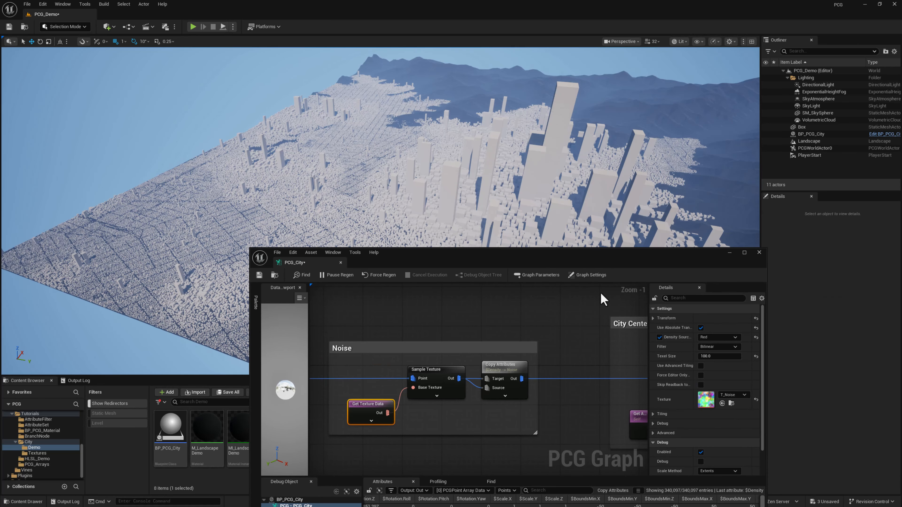
{"action": "left_click", "coordinate": [712, 336]}
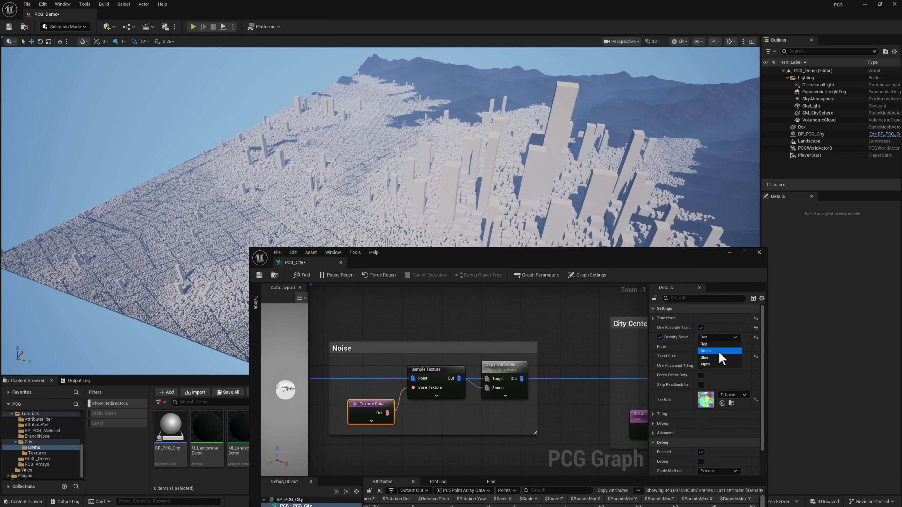
{"action": "left_click", "coordinate": [721, 359]}
{"action": "left_click_drag", "start_coordinate": [620, 253], "coordinate": [611, 338]}
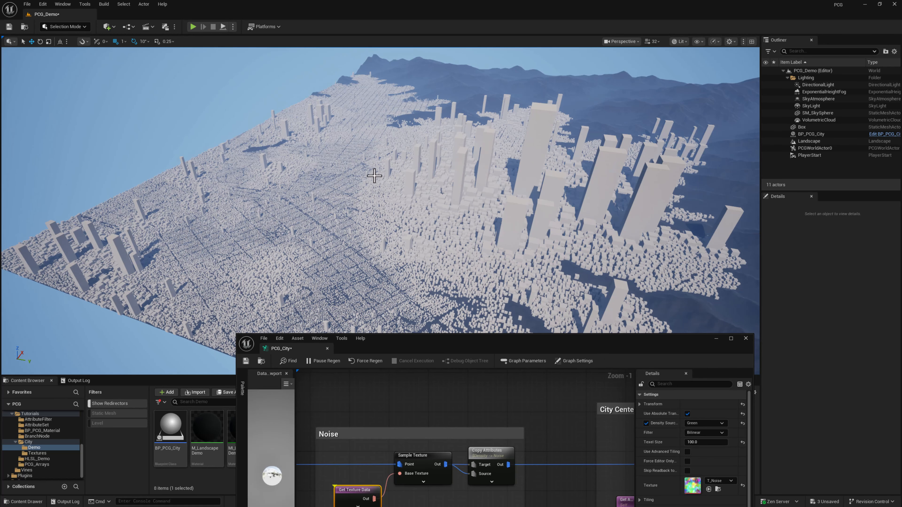
Step: Try the Blue density source channel on the noise Get Texture Data node and view the resulting city
{"action": "left_click", "coordinate": [694, 424]}
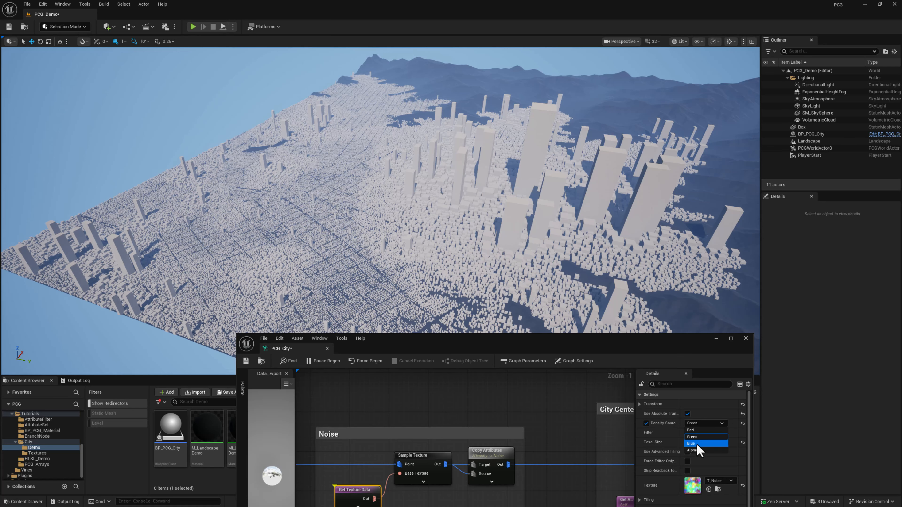
{"action": "left_click", "coordinate": [698, 444]}
{"action": "left_click", "coordinate": [574, 361]}
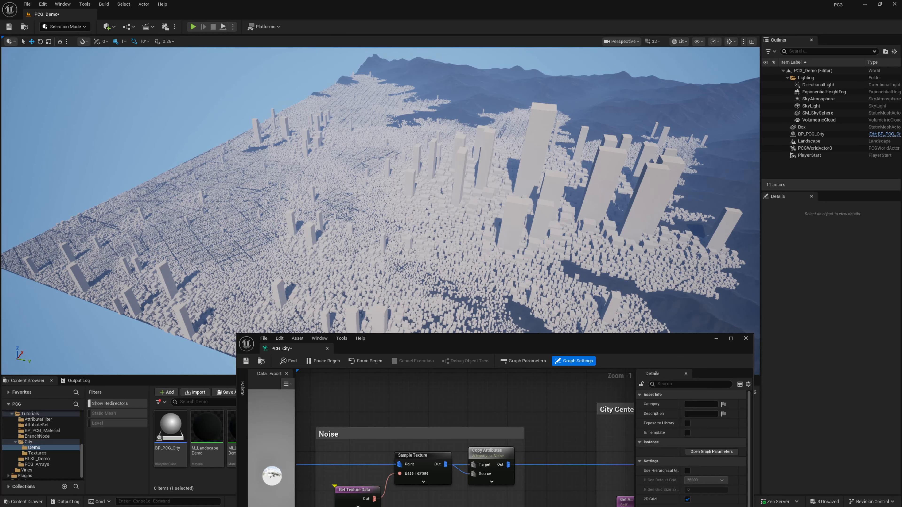
{"action": "right_click_drag", "start_coordinate": [343, 253], "coordinate": [343, 253]}
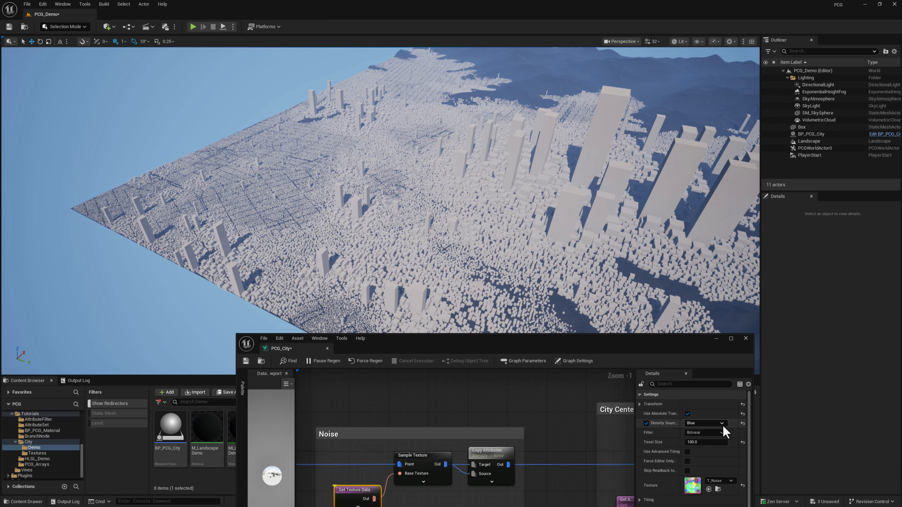
Step: Set the noise Get Texture Data node's density source channel back to Red
{"action": "left_click", "coordinate": [719, 423]}
{"action": "left_click", "coordinate": [706, 430]}
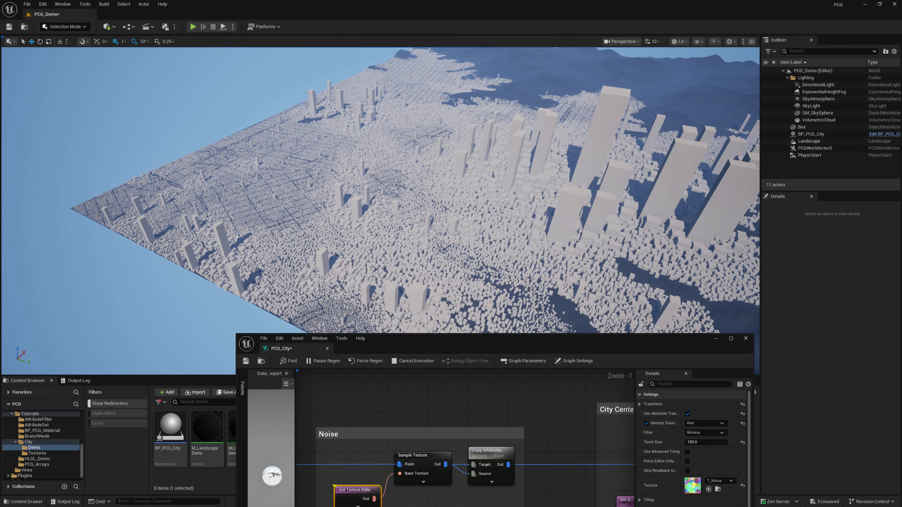
{"action": "left_click_drag", "start_coordinate": [514, 347], "coordinate": [528, 312]}
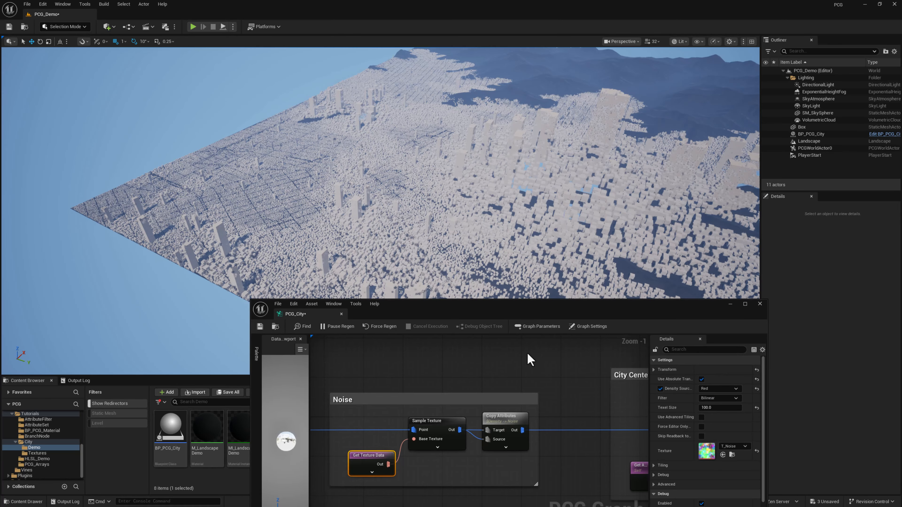
{"action": "right_click_drag", "start_coordinate": [530, 358], "coordinate": [461, 365]}
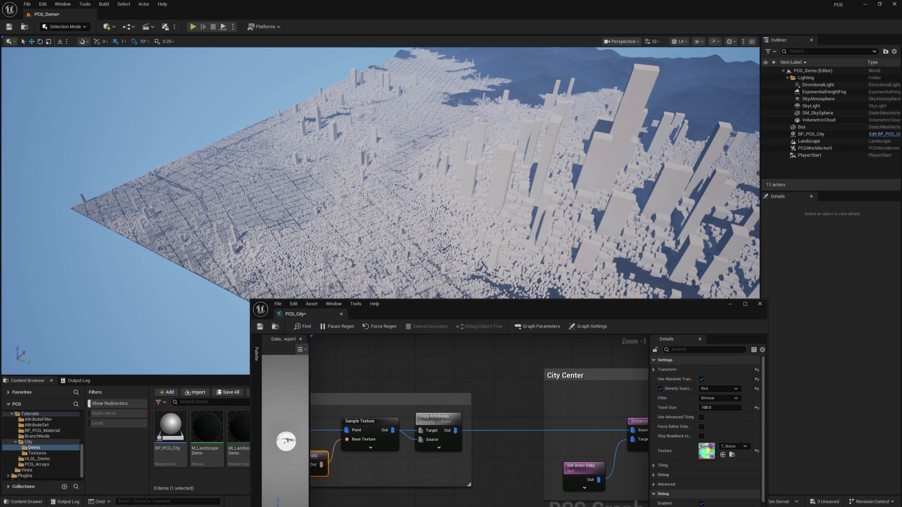
Step: Set the Output Target of the final Max node to CityCenter, copying the name from its Input Source 1
{"action": "scroll", "coordinate": [462, 419], "scroll_direction": "down", "scroll_amount": 2}
{"action": "right_click_drag", "start_coordinate": [462, 419], "coordinate": [494, 408]}
{"action": "left_click", "coordinate": [588, 327]}
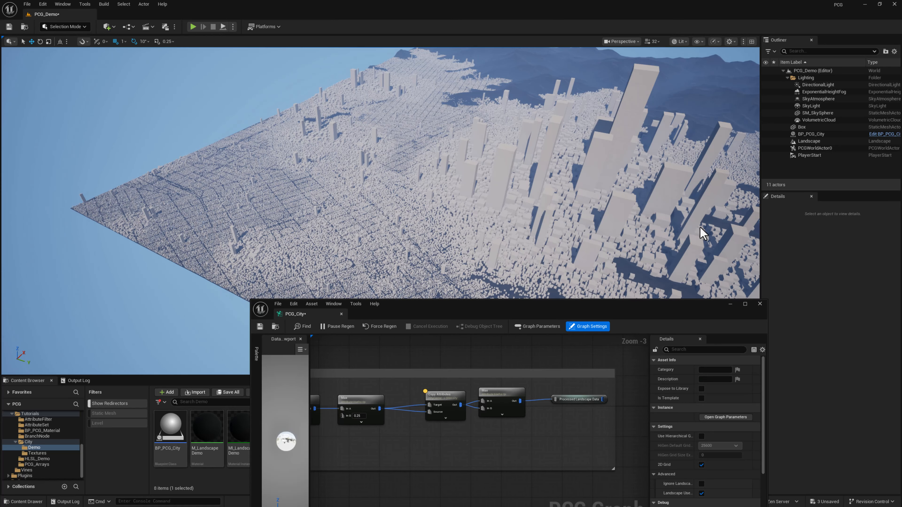
{"action": "left_click", "coordinate": [494, 398]}
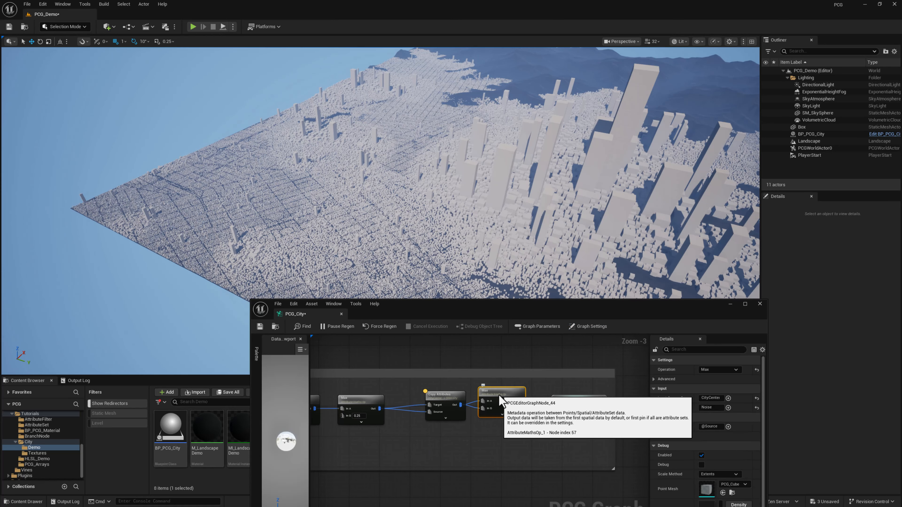
{"action": "scroll", "coordinate": [499, 397], "scroll_direction": "up", "scroll_amount": 3}
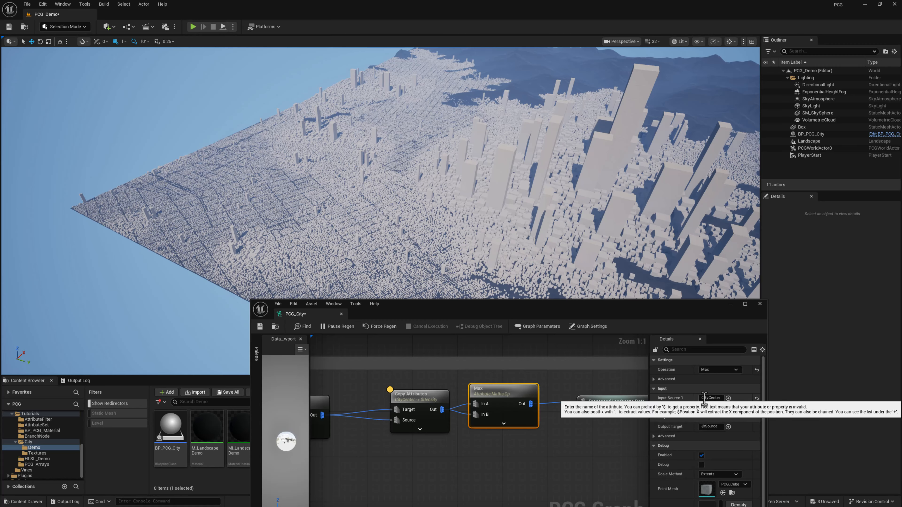
{"action": "left_click", "coordinate": [718, 402]}
{"action": "key", "text": "ctrl+c"}
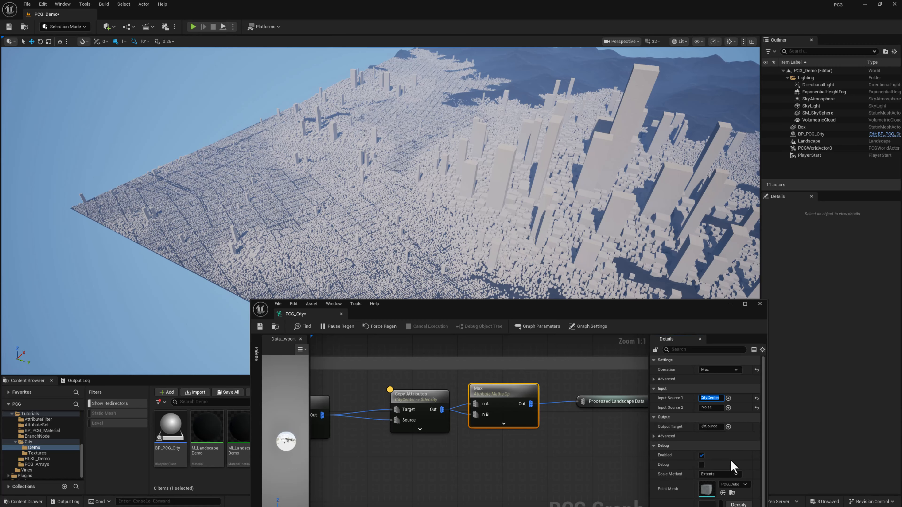
{"action": "left_click", "coordinate": [719, 427]}
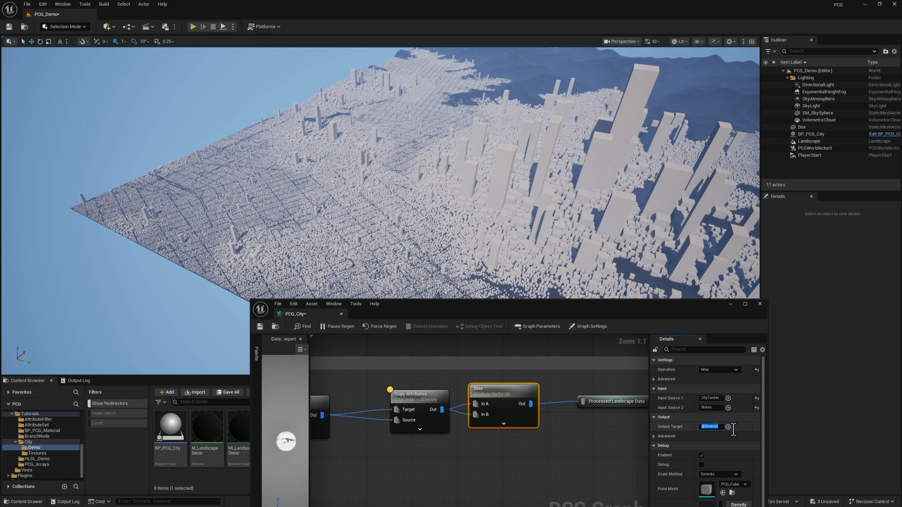
{"action": "key", "text": "ctrl+v"}
{"action": "key", "text": "Return"}
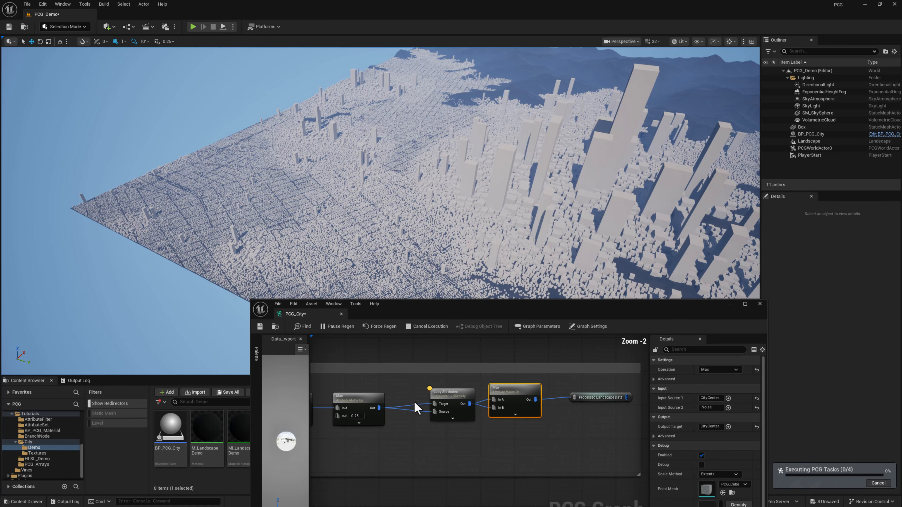
Step: Tighten the spacing of the Copy Attributes node in the Noise group and shift the whole group away from City Center
{"action": "scroll", "coordinate": [429, 405], "scroll_direction": "down", "scroll_amount": 2}
{"action": "right_click_drag", "start_coordinate": [453, 416], "coordinate": [630, 398]}
{"action": "left_click_drag", "start_coordinate": [482, 366], "coordinate": [426, 404]}
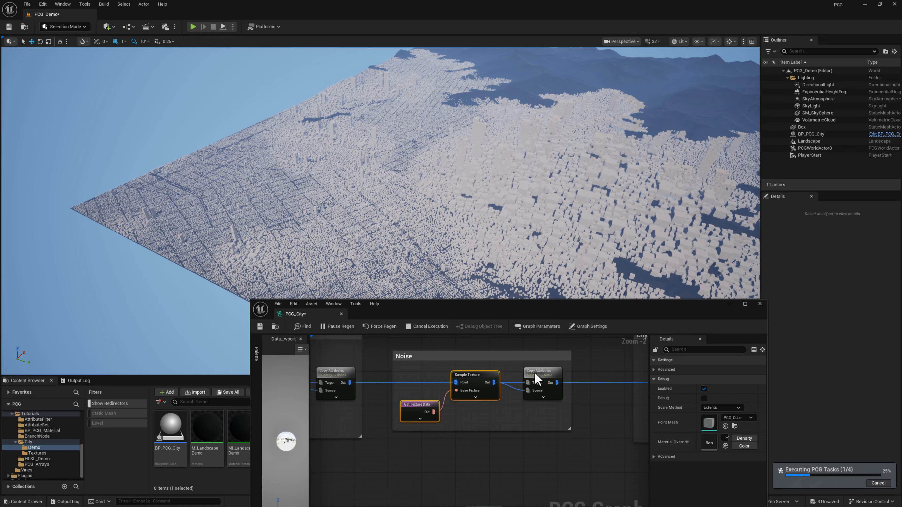
{"action": "left_click_drag", "start_coordinate": [541, 378], "coordinate": [531, 378]}
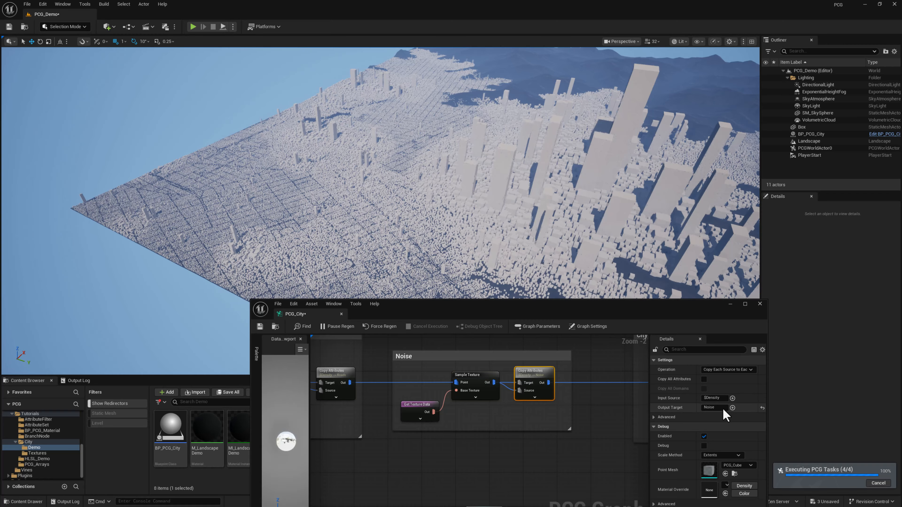
{"action": "left_click_drag", "start_coordinate": [542, 358], "coordinate": [523, 359]}
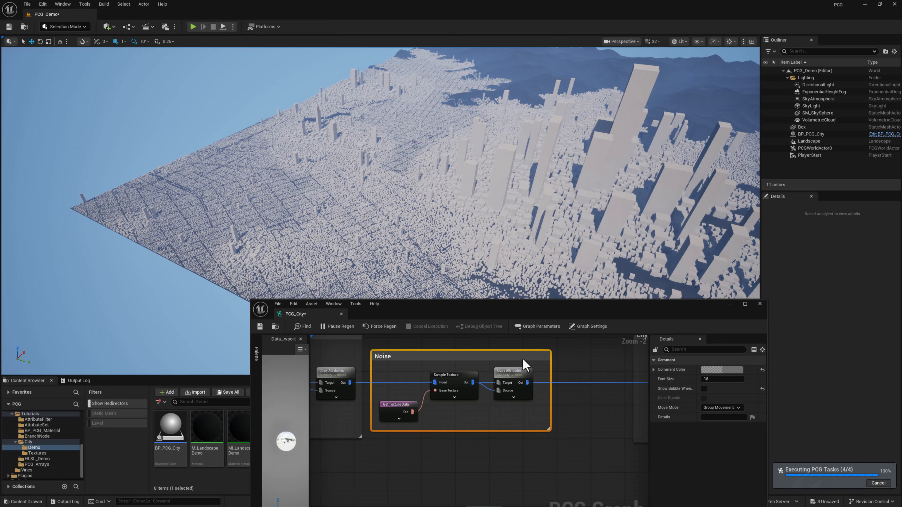
{"action": "right_click_drag", "start_coordinate": [582, 427], "coordinate": [538, 412]}
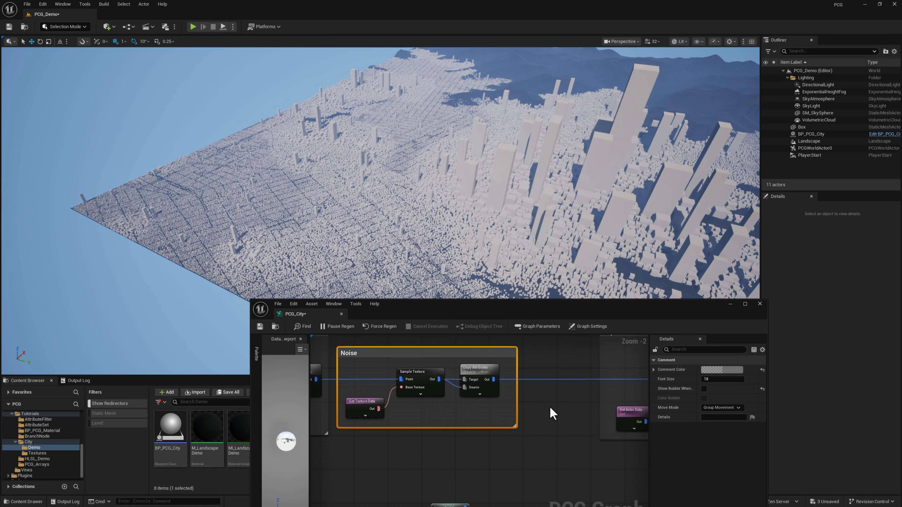
Step: Insert a Multiply node after the Noise group's Copy Attributes node and set its Input Source 1 to Noise
{"action": "right_click", "coordinate": [553, 413]}
{"action": "type", "text": "mul"}
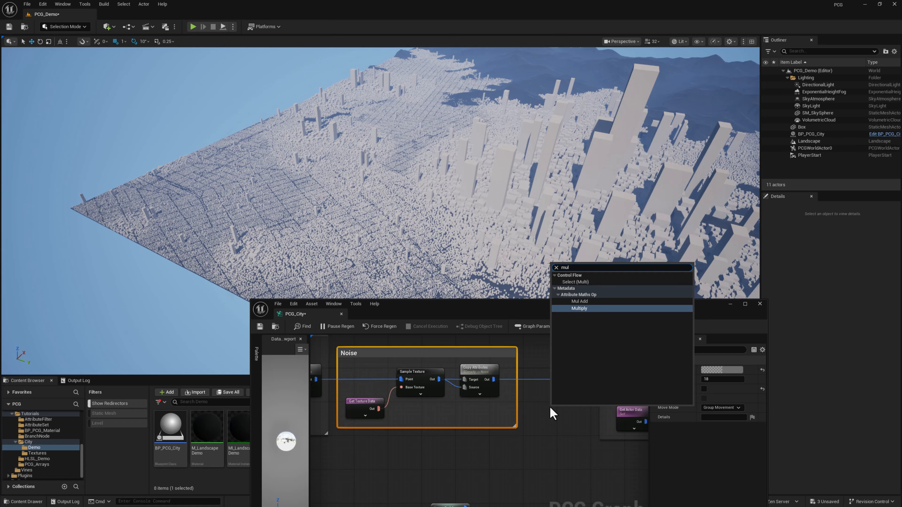
{"action": "left_click", "coordinate": [588, 309]}
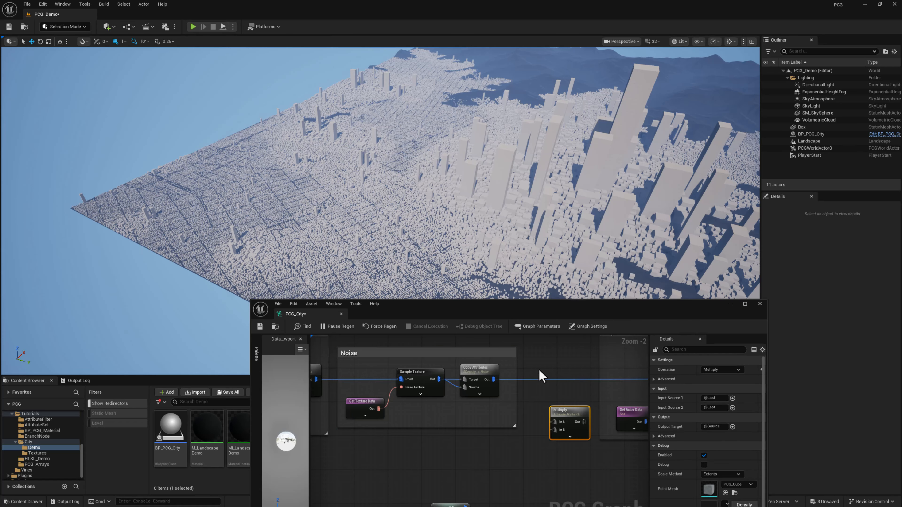
{"action": "left_click_drag", "start_coordinate": [492, 380], "coordinate": [554, 379], "text": "ctrl"}
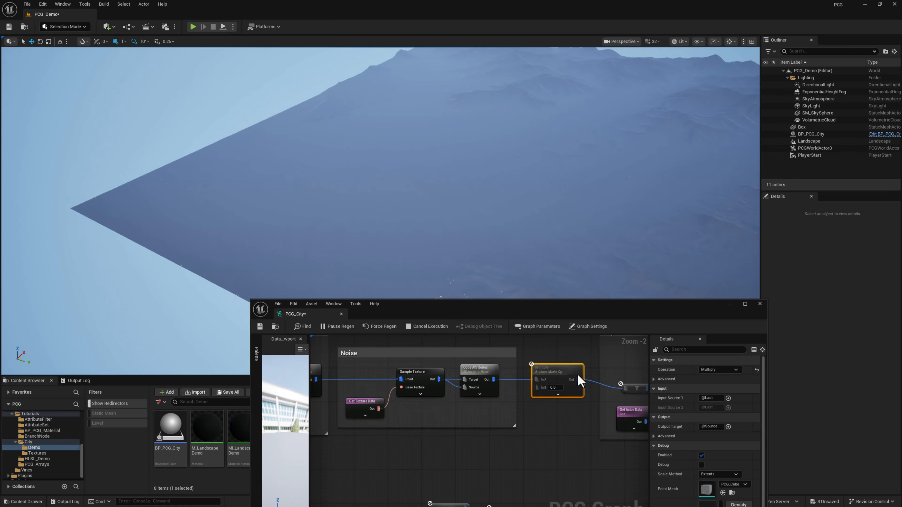
{"action": "left_click", "coordinate": [715, 398]}
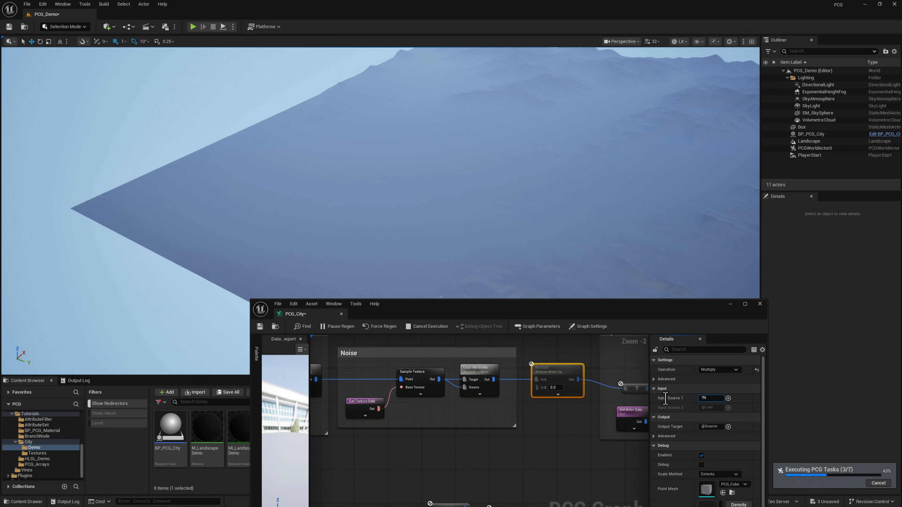
{"action": "type", "text": "Noise"}
{"action": "key", "text": "Return"}
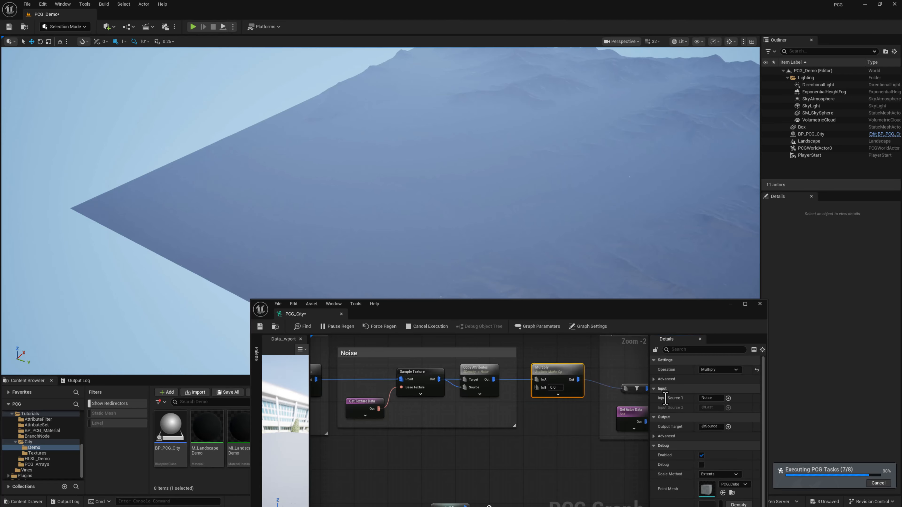
Step: Add a Create Constant node with a Double Value of 1 inside the Noise group and connect it to Multiply's In B
{"action": "right_click", "coordinate": [488, 448]}
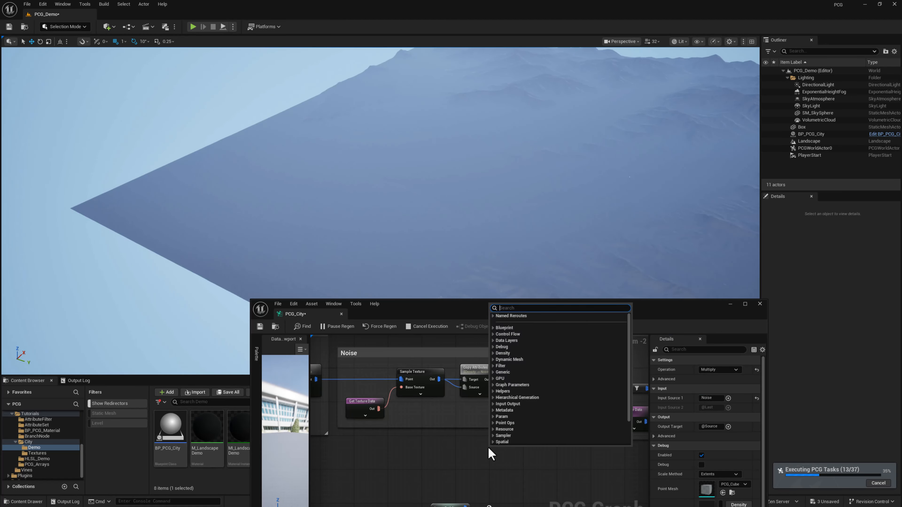
{"action": "type", "text": "create"}
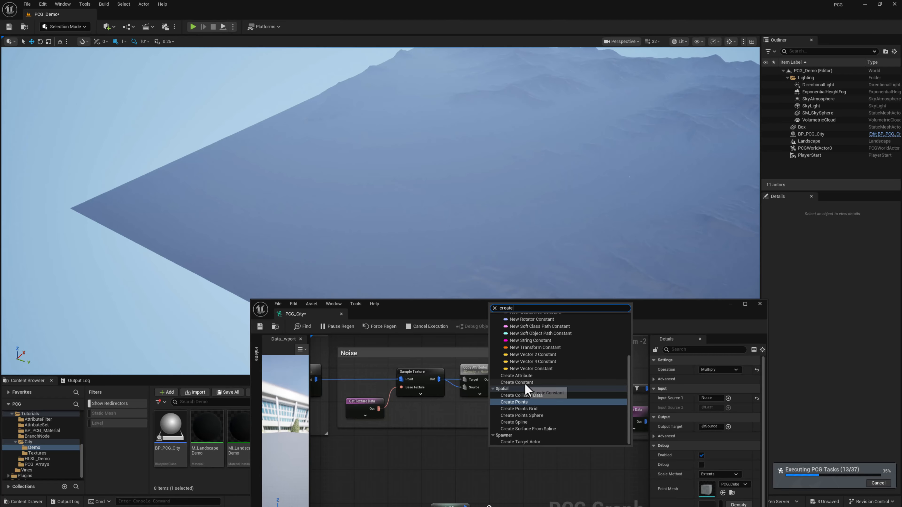
{"action": "key", "text": "Escape"}
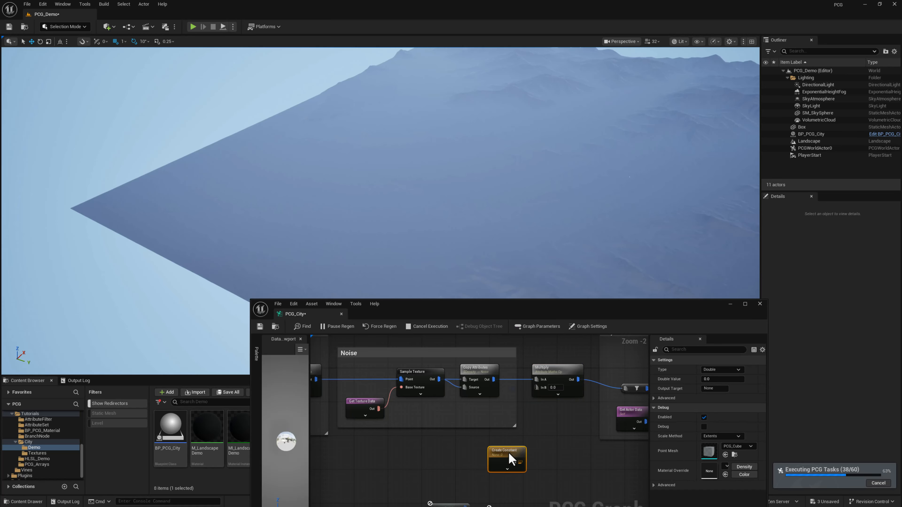
{"action": "left_click_drag", "start_coordinate": [511, 456], "coordinate": [487, 409]}
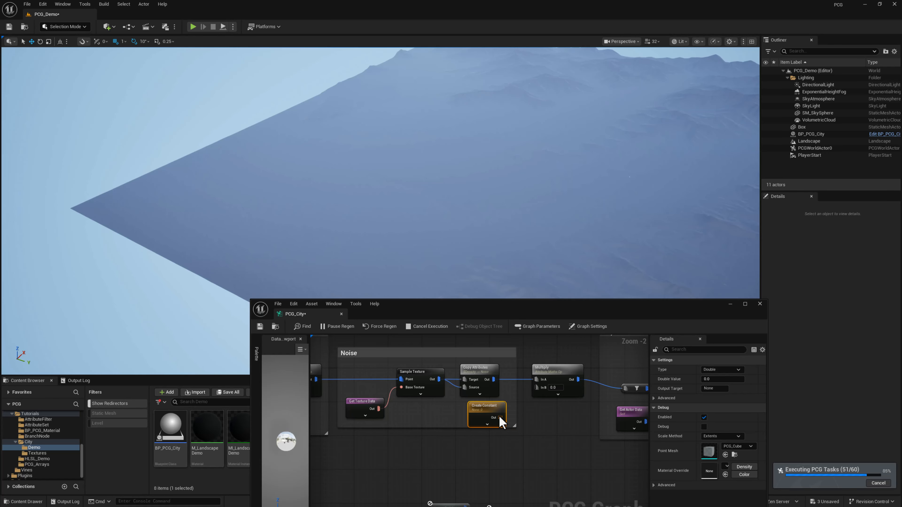
{"action": "left_click", "coordinate": [720, 379]}
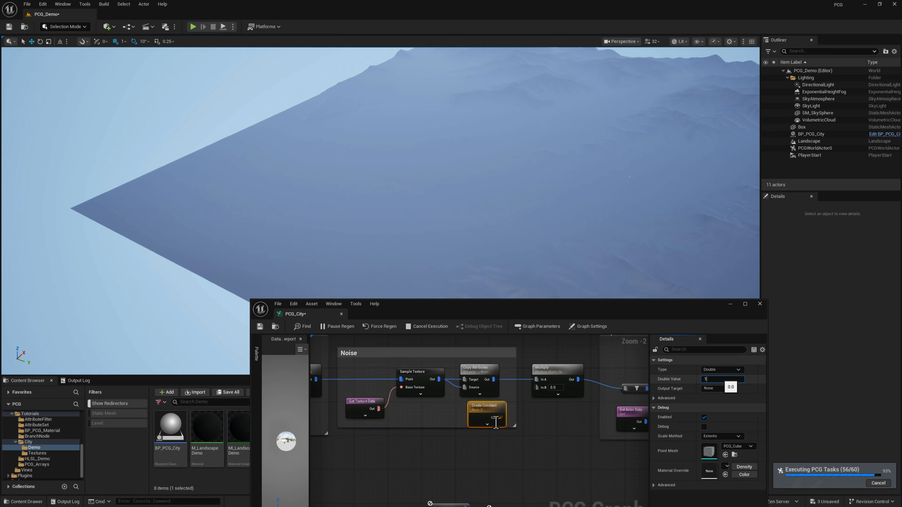
{"action": "type", "text": "1"}
{"action": "left_click_drag", "start_coordinate": [500, 417], "coordinate": [537, 388]}
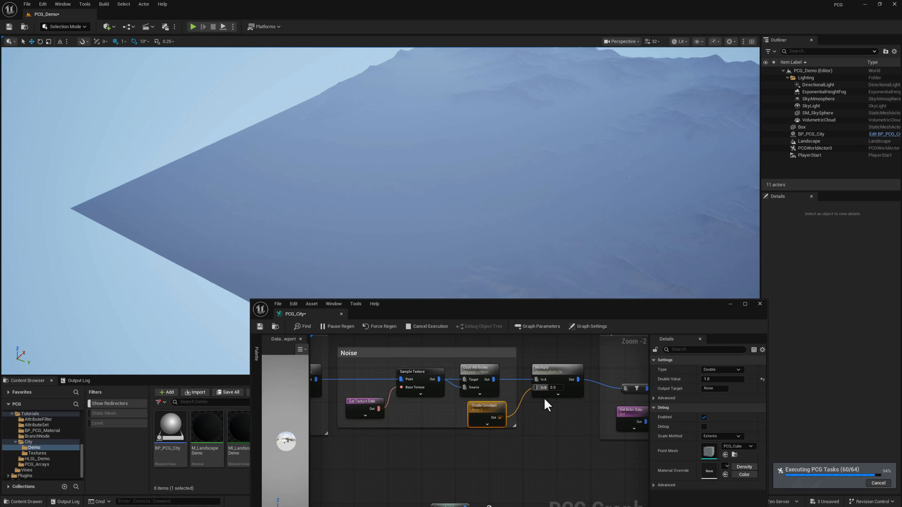
Step: Remove the point filter node between Multiply and Distance so that Multiply feeds Distance's Source directly
{"action": "right_click_drag", "start_coordinate": [570, 420], "coordinate": [448, 425]}
{"action": "mouse_move", "coordinate": [535, 382]}
{"action": "left_mouse_down"}
{"action": "mouse_move", "coordinate": [554, 385]}
{"action": "mouse_move", "coordinate": [541, 394]}
{"action": "left_mouse_up"}
{"action": "left_click", "coordinate": [520, 395]}
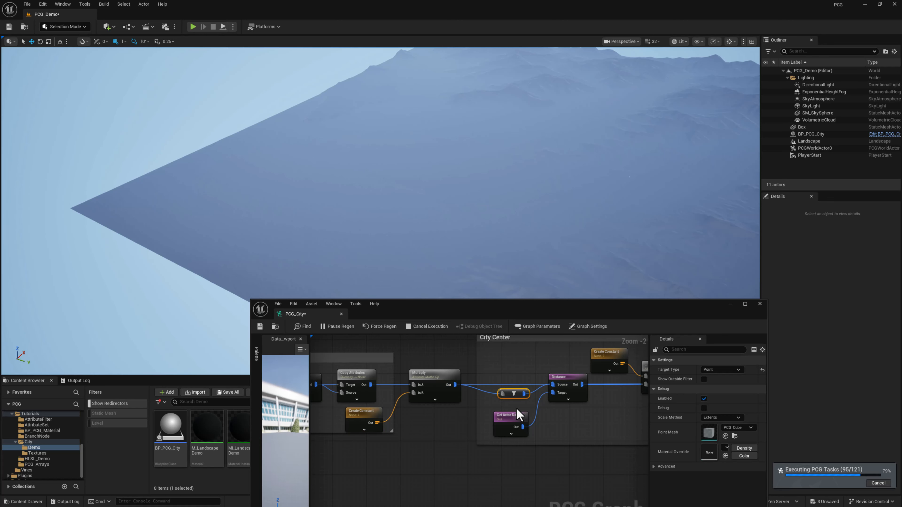
{"action": "key", "text": "Delete"}
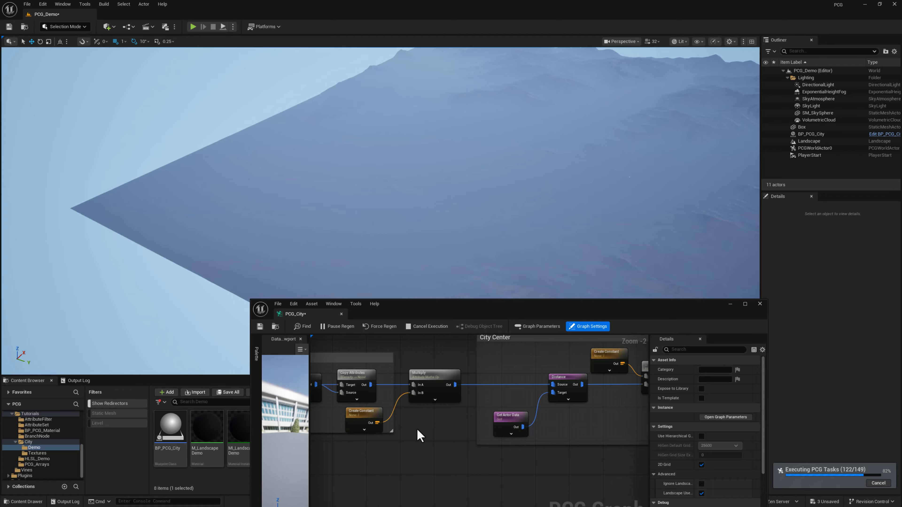
Step: Raise the Double Value of the constant feeding Multiply to 2.0 and inspect the building heights in the viewport
{"action": "right_click_drag", "start_coordinate": [419, 437], "coordinate": [482, 429]}
{"action": "left_click", "coordinate": [500, 375]}
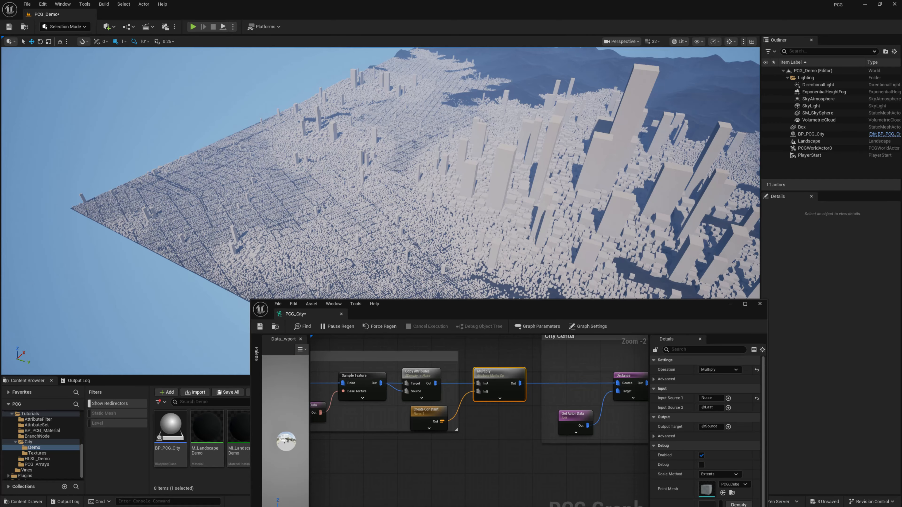
{"action": "left_click", "coordinate": [418, 417]}
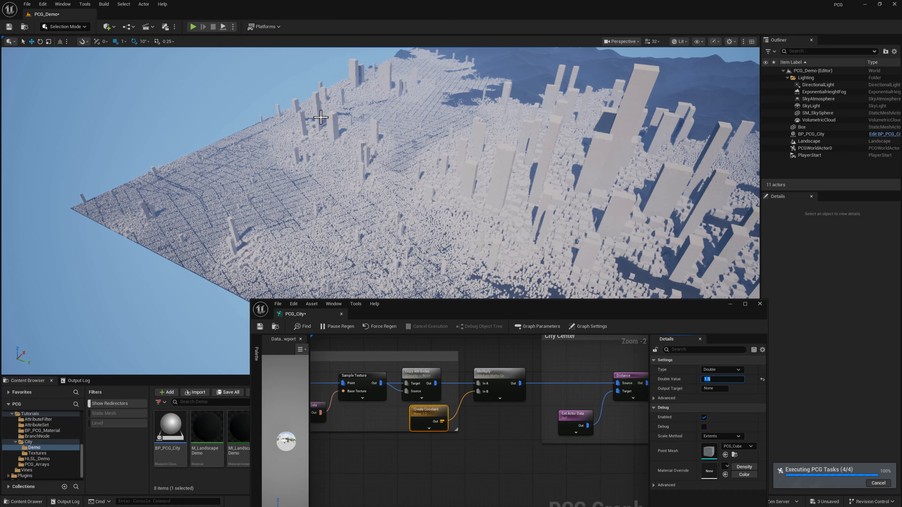
{"action": "mouse_move", "coordinate": [450, 168]}
{"action": "right_mouse_down"}
{"action": "mouse_move", "coordinate": [467, 168]}
{"action": "mouse_move", "coordinate": [455, 168]}
{"action": "right_mouse_up"}
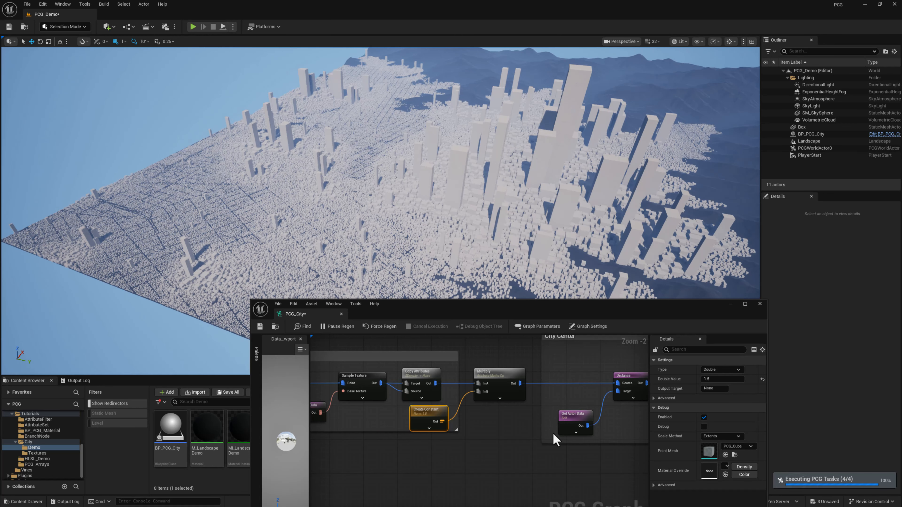
{"action": "left_click", "coordinate": [719, 378]}
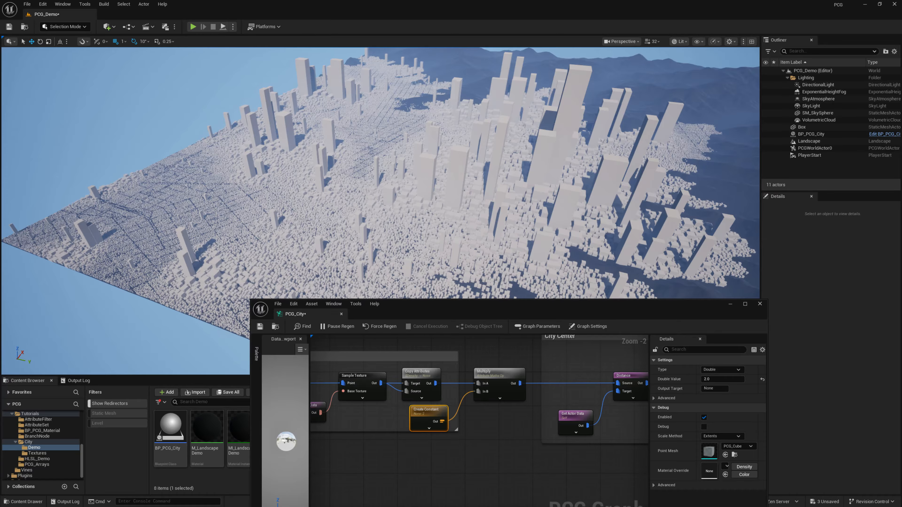
{"action": "right_click_drag", "start_coordinate": [380, 170], "coordinate": [320, 199]}
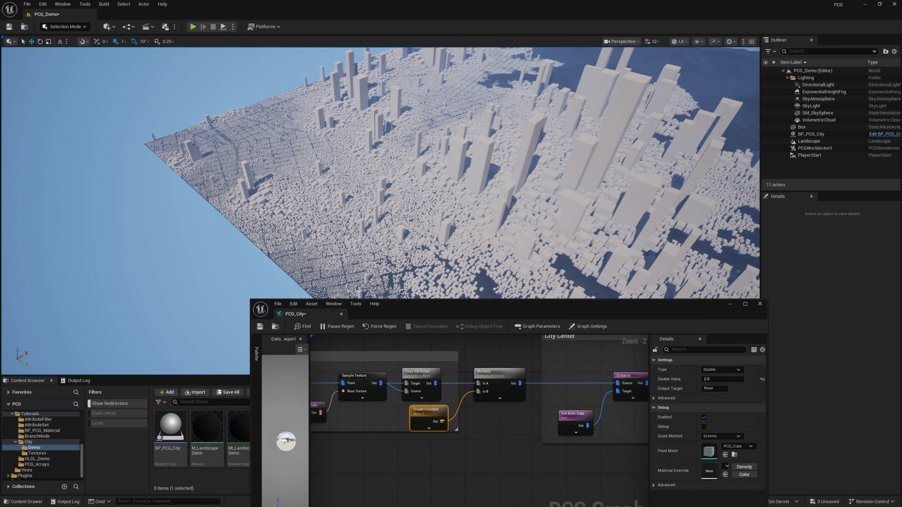
{"action": "right_click_drag", "start_coordinate": [449, 178], "coordinate": [529, 146]}
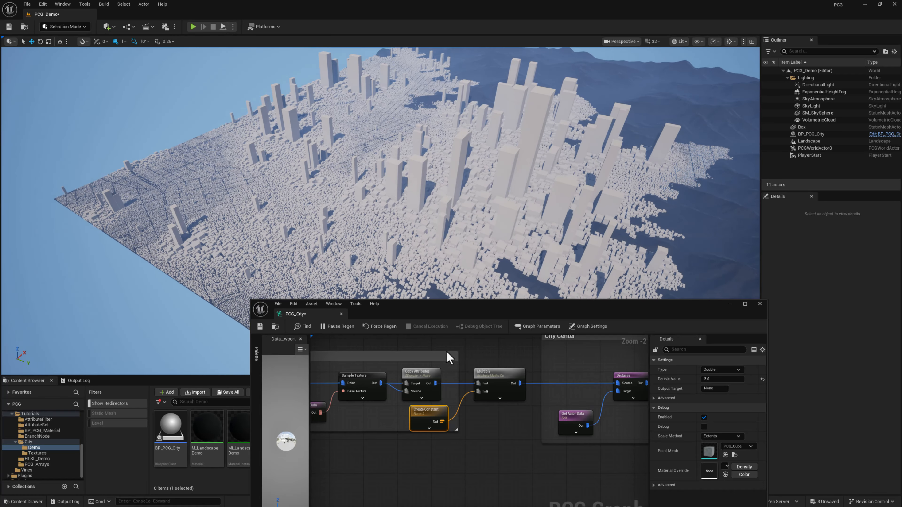
Step: Enlarge the Noise comment box downward and nudge the Create Constant node away from Multiply
{"action": "left_click_drag", "start_coordinate": [395, 432], "coordinate": [396, 439]}
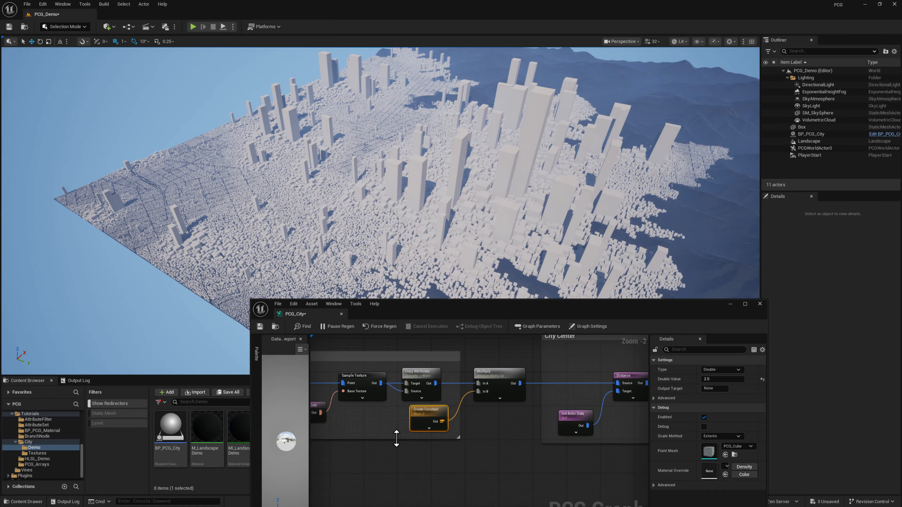
{"action": "right_click_drag", "start_coordinate": [515, 440], "coordinate": [522, 430]}
{"action": "left_click_drag", "start_coordinate": [447, 408], "coordinate": [438, 408]}
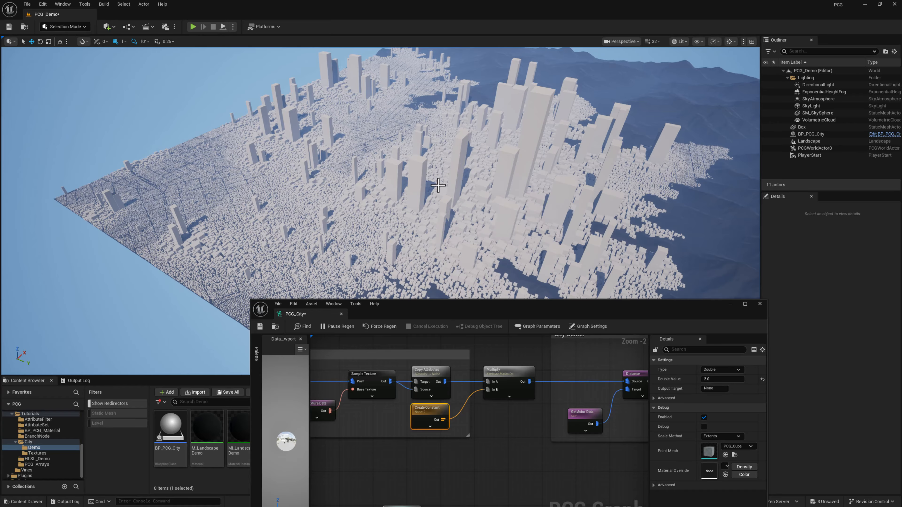
{"action": "right_click_drag", "start_coordinate": [516, 445], "coordinate": [523, 448]}
Step: Move the graph window out of the way and examine the city's building heights from several viewing angles
{"action": "right_click_drag", "start_coordinate": [497, 199], "coordinate": [483, 200]}
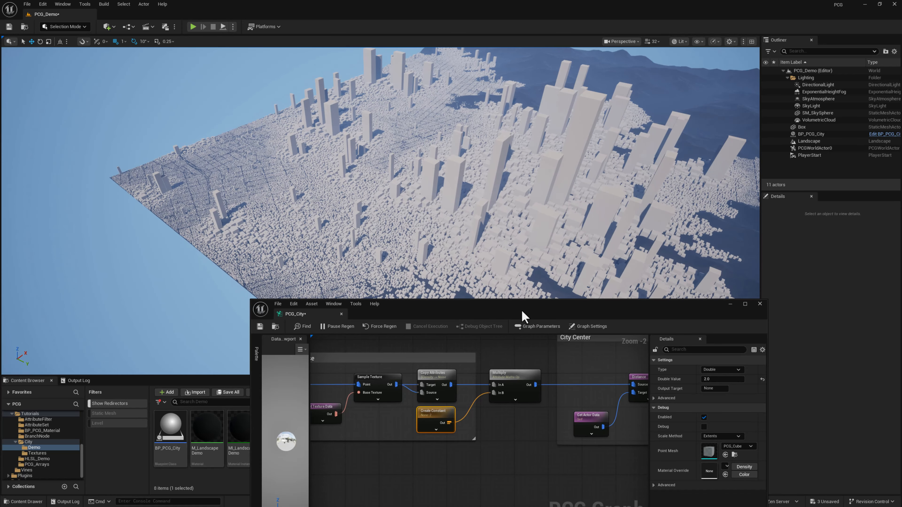
{"action": "left_click_drag", "start_coordinate": [522, 311], "coordinate": [523, 506]}
{"action": "right_click_drag", "start_coordinate": [603, 241], "coordinate": [599, 276]}
{"action": "right_click_drag", "start_coordinate": [330, 210], "coordinate": [329, 211]}
{"action": "mouse_move", "coordinate": [456, 212]}
{"action": "right_mouse_down"}
{"action": "mouse_move", "coordinate": [449, 209]}
{"action": "mouse_move", "coordinate": [456, 213]}
{"action": "right_mouse_up"}
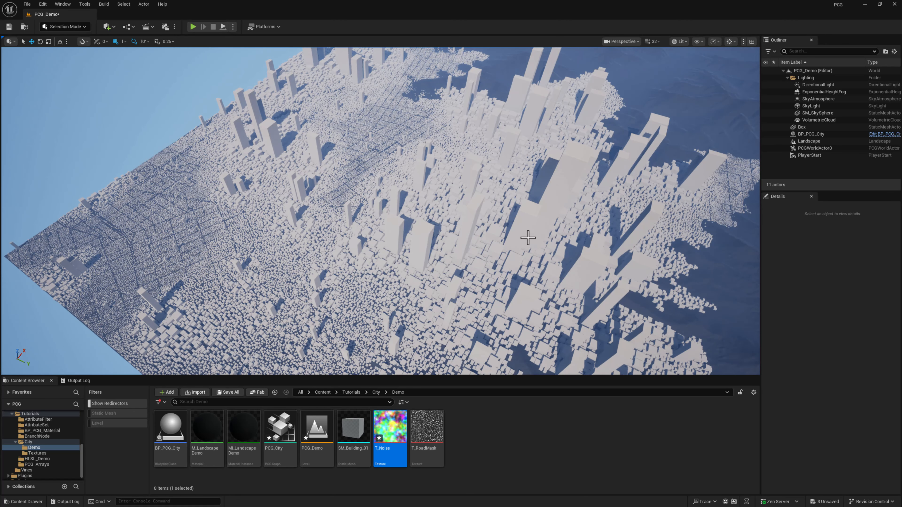
{"action": "right_click_drag", "start_coordinate": [529, 238], "coordinate": [526, 246]}
Step: Save the changes and bring the PCG_City graph window back into view
{"action": "key", "text": "ctrl+shift+s"}
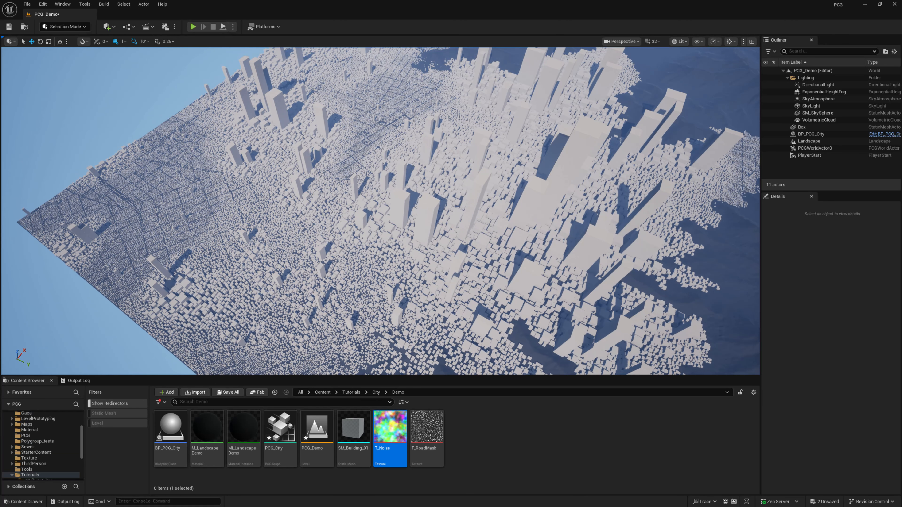
{"action": "left_click_drag", "start_coordinate": [901, 106], "coordinate": [564, 74]}
{"action": "scroll", "coordinate": [608, 145], "scroll_direction": "up", "scroll_amount": 4}
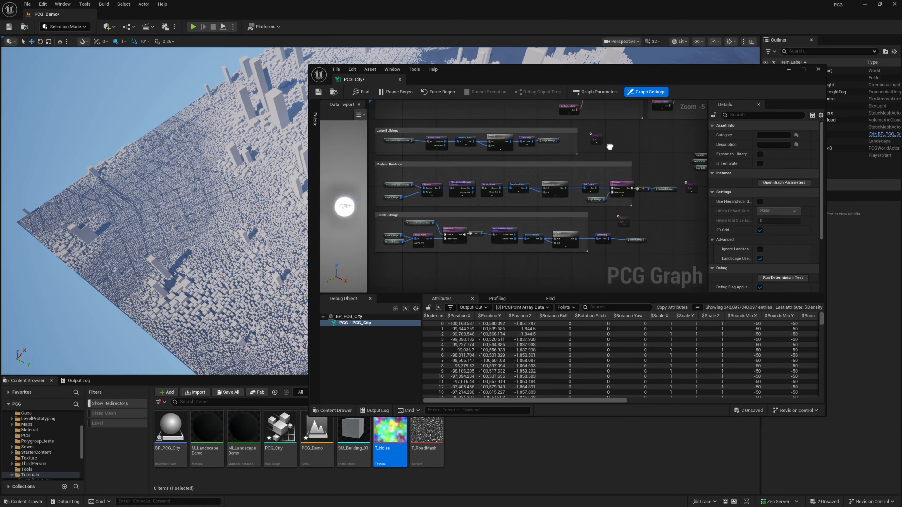
Step: Set the Small Buildings Roads filter's operator to less than (<) and feed Transform Points from its Inside Filter output
{"action": "right_click_drag", "start_coordinate": [482, 173], "coordinate": [498, 167]}
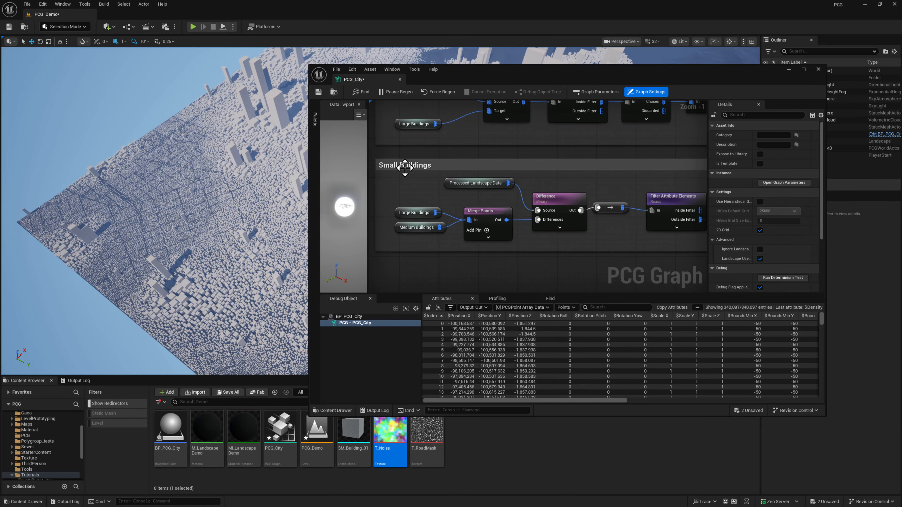
{"action": "right_click_drag", "start_coordinate": [630, 215], "coordinate": [482, 212]}
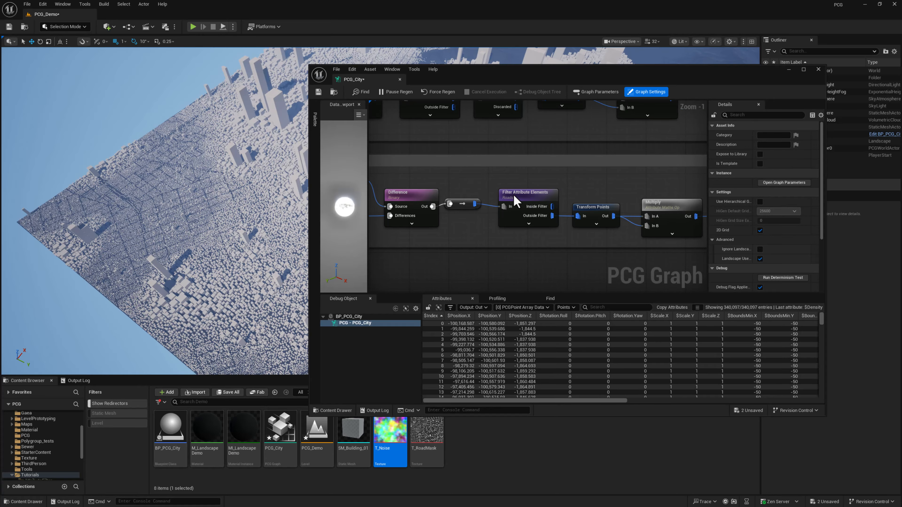
{"action": "left_click", "coordinate": [529, 218]}
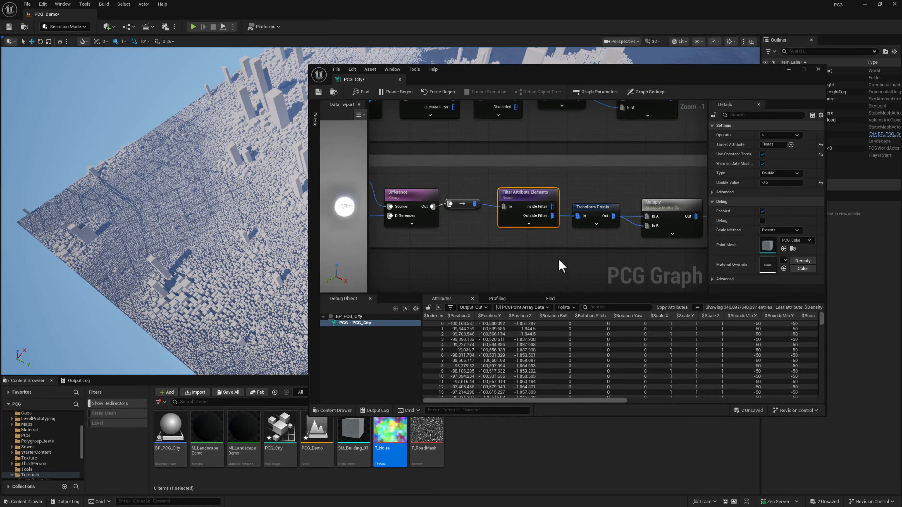
{"action": "right_click_drag", "start_coordinate": [563, 265], "coordinate": [536, 261]}
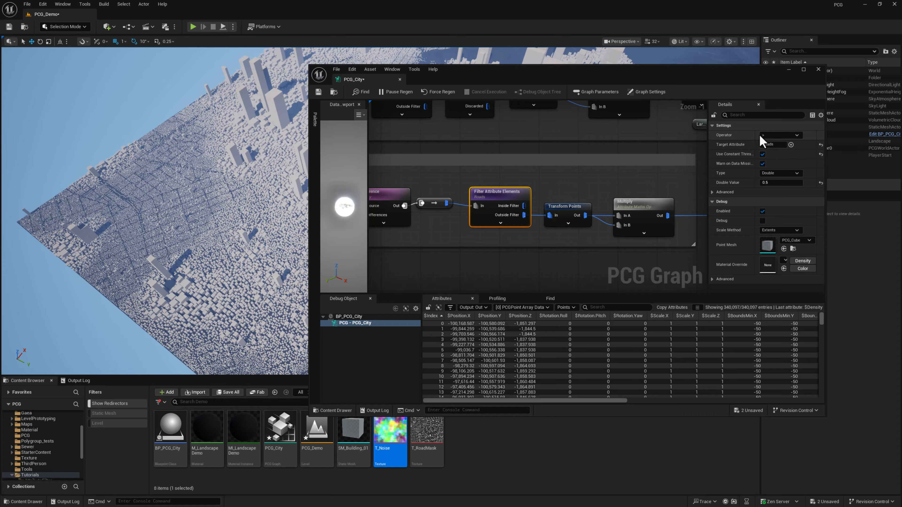
{"action": "left_click", "coordinate": [771, 136]}
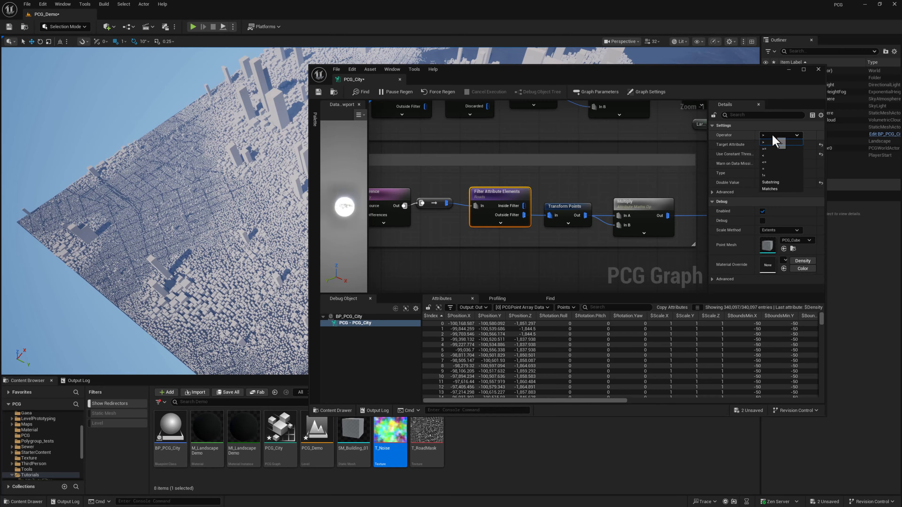
{"action": "left_click", "coordinate": [771, 157]}
{"action": "left_click_drag", "start_coordinate": [524, 205], "coordinate": [550, 216]}
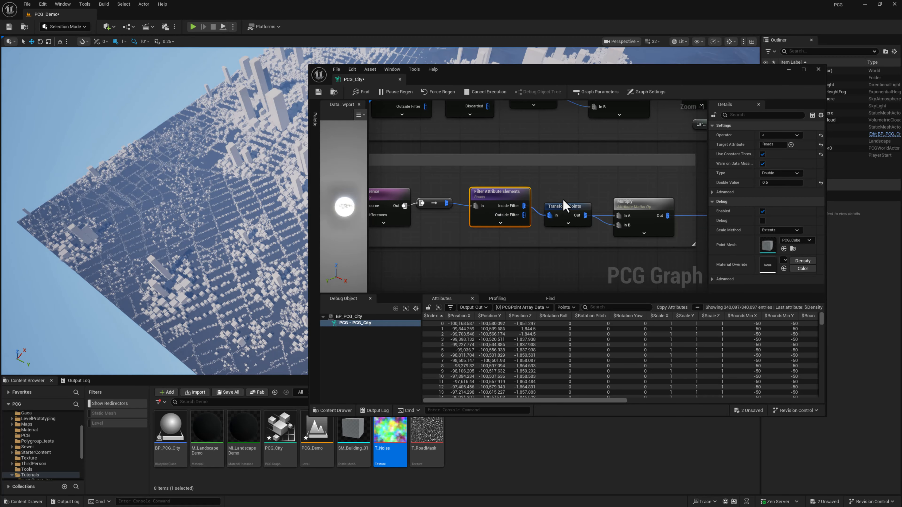
{"action": "left_click_drag", "start_coordinate": [564, 201], "coordinate": [565, 198]}
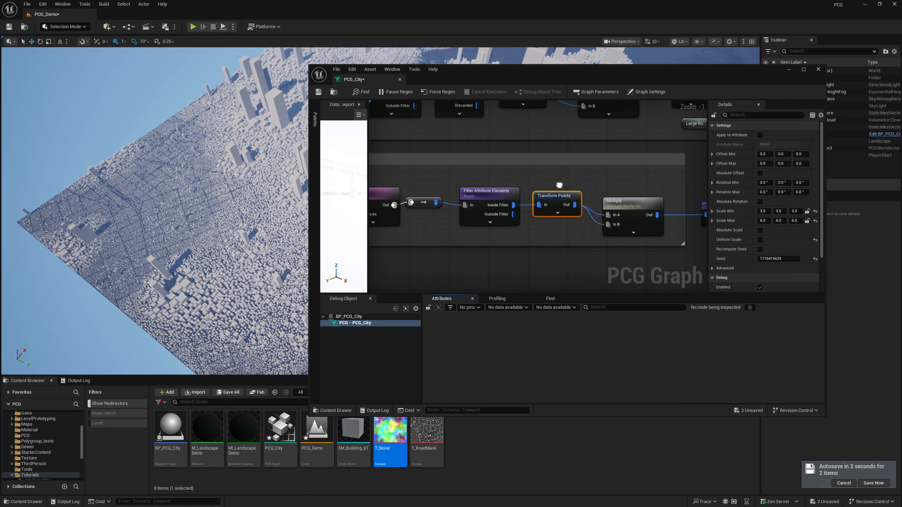
{"action": "right_click_drag", "start_coordinate": [599, 179], "coordinate": [580, 177]}
{"action": "left_click", "coordinate": [565, 182]}
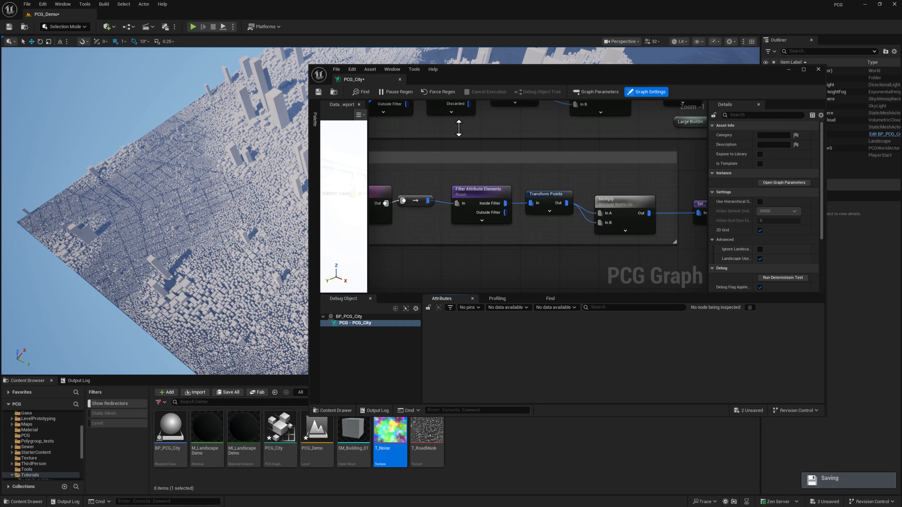
Step: Add a Merge Points node and move the Large, Medium and Small Buildings connections onto it, placing Static Mesh Spawner further along
{"action": "right_click_drag", "start_coordinate": [534, 157], "coordinate": [427, 201]}
{"action": "scroll", "coordinate": [550, 201], "scroll_direction": "down", "scroll_amount": 3}
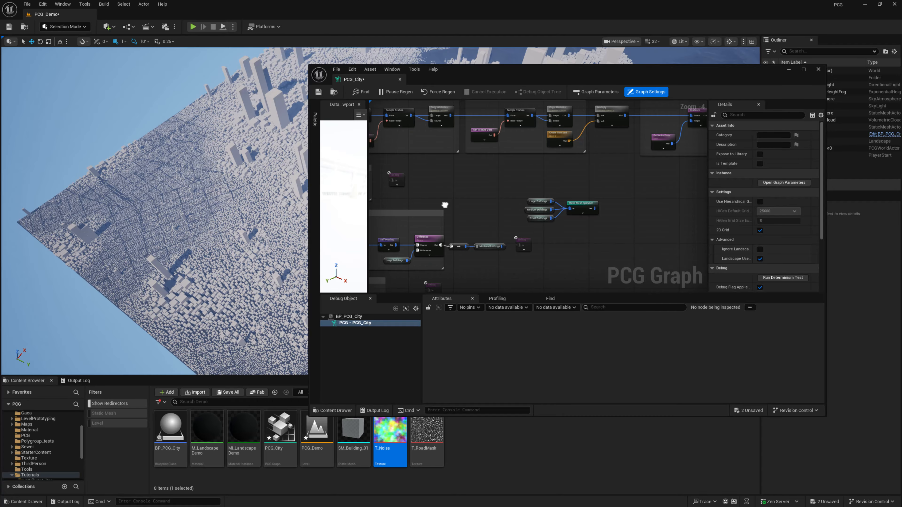
{"action": "scroll", "coordinate": [426, 202], "scroll_direction": "up", "scroll_amount": 3}
{"action": "right_click", "coordinate": [533, 227]}
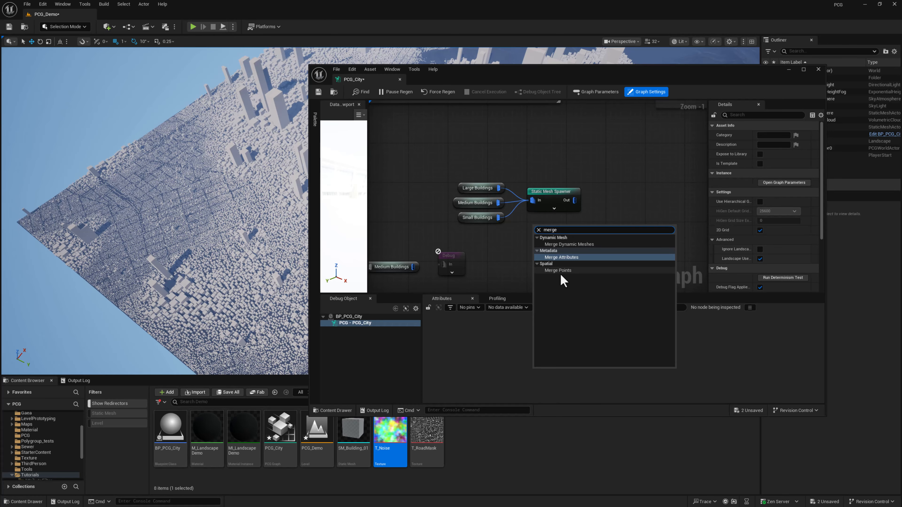
{"action": "key", "text": "Escape"}
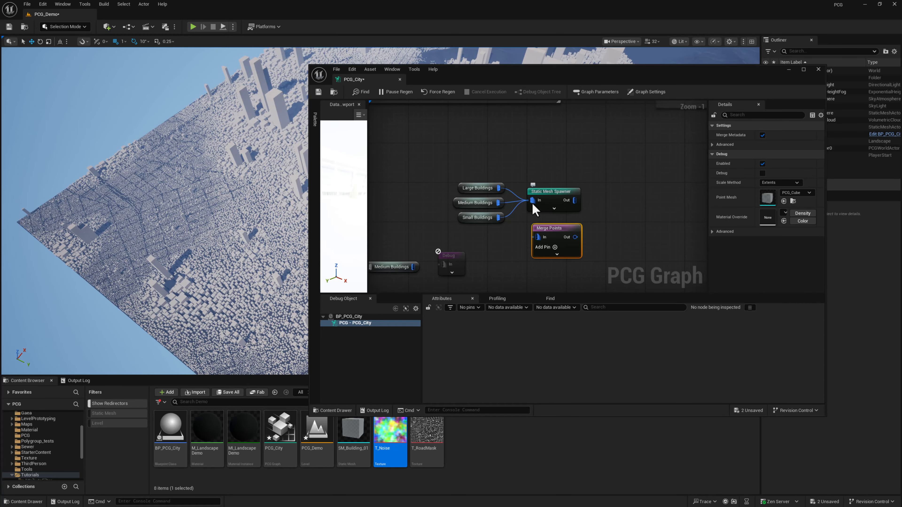
{"action": "left_click_drag", "start_coordinate": [533, 200], "coordinate": [538, 238], "text": "ctrl"}
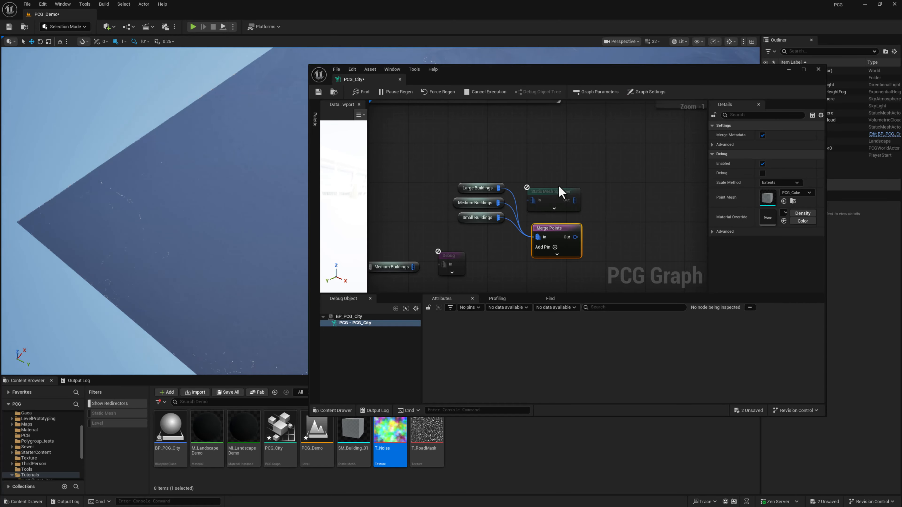
{"action": "left_click_drag", "start_coordinate": [553, 199], "coordinate": [635, 160]}
{"action": "left_click_drag", "start_coordinate": [553, 232], "coordinate": [546, 191]}
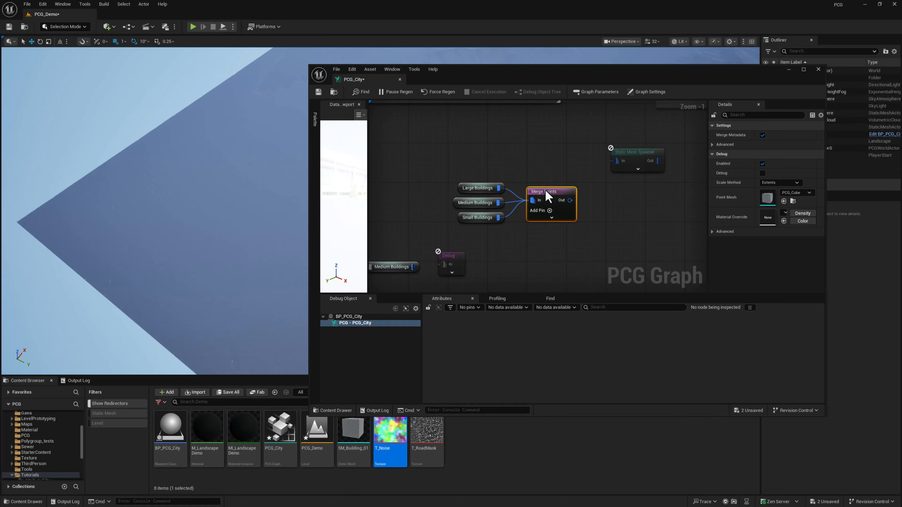
{"action": "left_click_drag", "start_coordinate": [618, 163], "coordinate": [643, 206]}
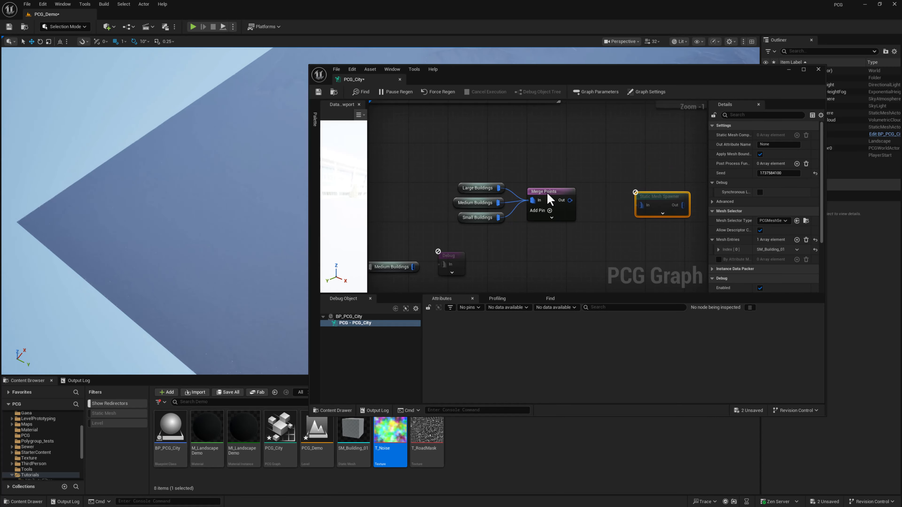
Step: Add a Processed Landscape Data reroute below Merge Points and connect it to a new Filter Attribute Elements node
{"action": "right_click_drag", "start_coordinate": [610, 252], "coordinate": [586, 206]}
{"action": "right_click", "coordinate": [517, 240]}
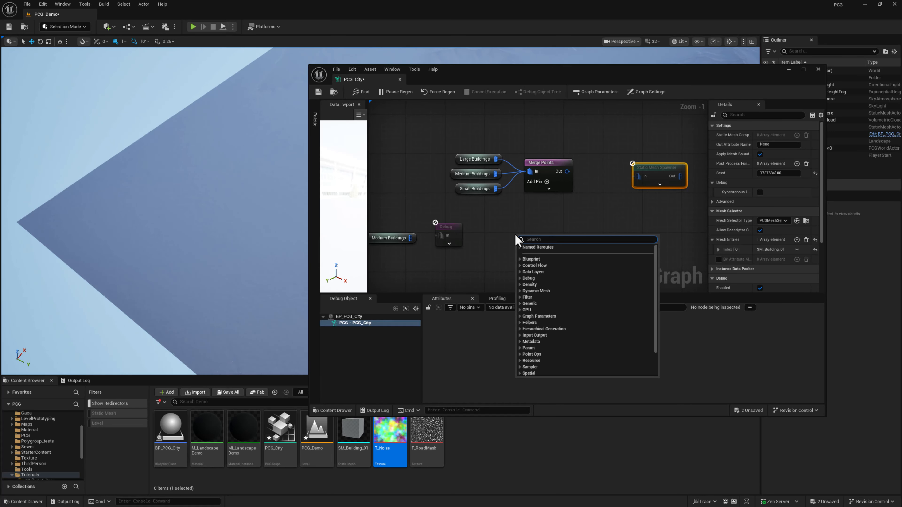
{"action": "type", "text": "Processed"}
{"action": "key", "text": "Return"}
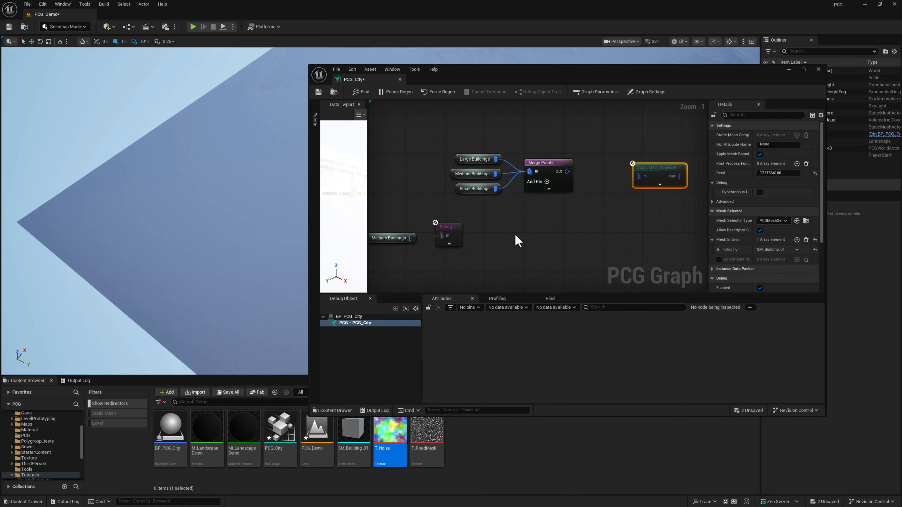
{"action": "scroll", "coordinate": [592, 157], "scroll_direction": "down", "scroll_amount": 3}
{"action": "right_click_drag", "start_coordinate": [592, 157], "coordinate": [618, 120]}
{"action": "scroll", "coordinate": [604, 135], "scroll_direction": "up", "scroll_amount": 4}
{"action": "right_click_drag", "start_coordinate": [543, 226], "coordinate": [511, 226]}
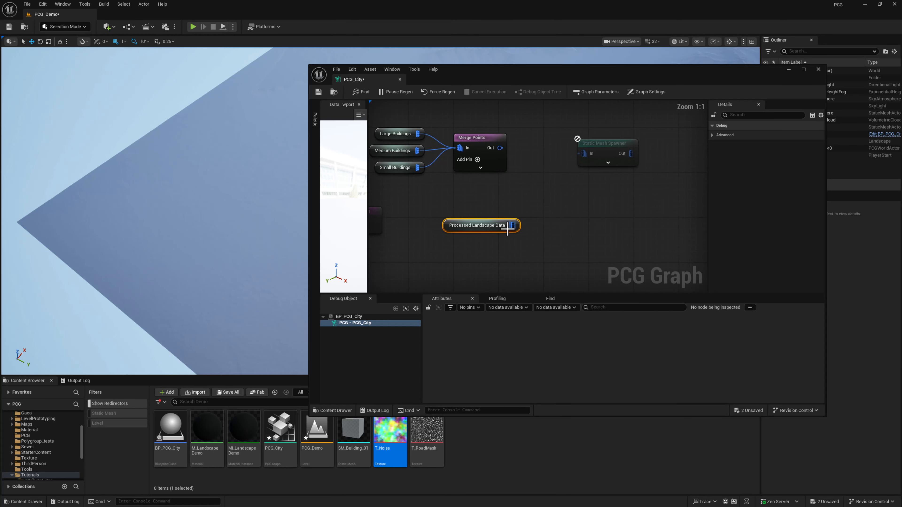
{"action": "left_click_drag", "start_coordinate": [512, 226], "coordinate": [538, 232]}
{"action": "type", "text": "attribute"}
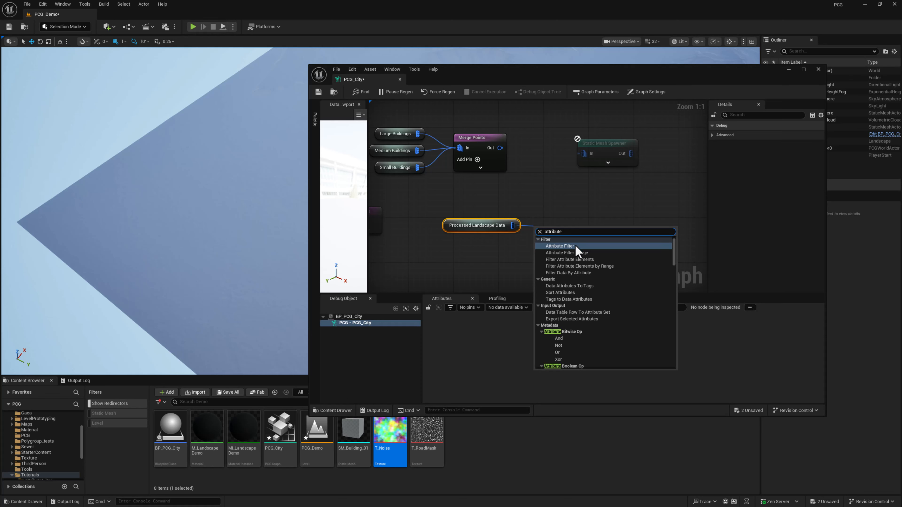
{"action": "left_click", "coordinate": [573, 259]}
{"action": "left_click_drag", "start_coordinate": [558, 225], "coordinate": [565, 213]}
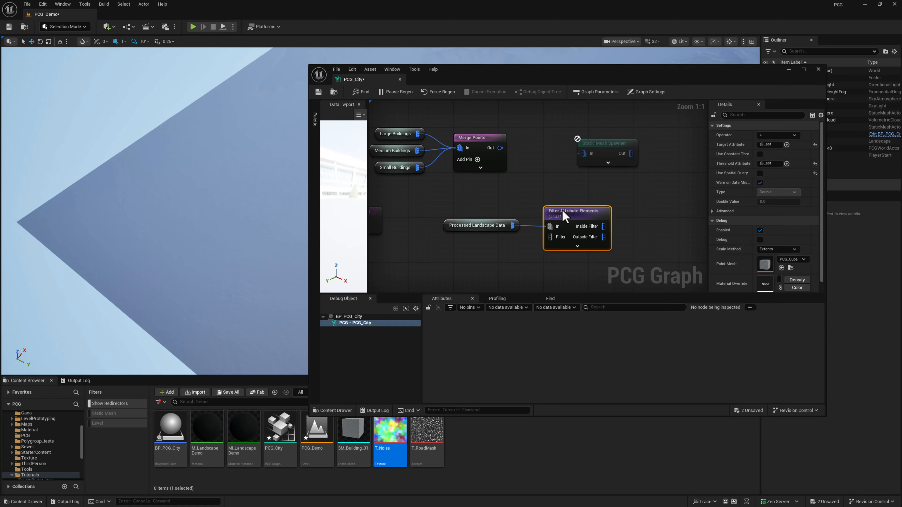
Step: Set the new filter's Target Attribute to Roads and use a constant threshold with a Double Value of 0.5
{"action": "left_click", "coordinate": [776, 145]}
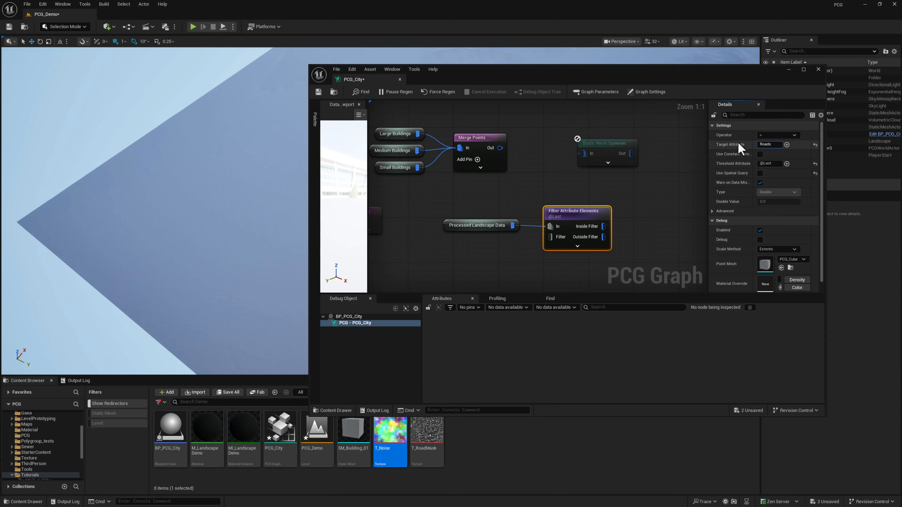
{"action": "left_click", "coordinate": [760, 154]}
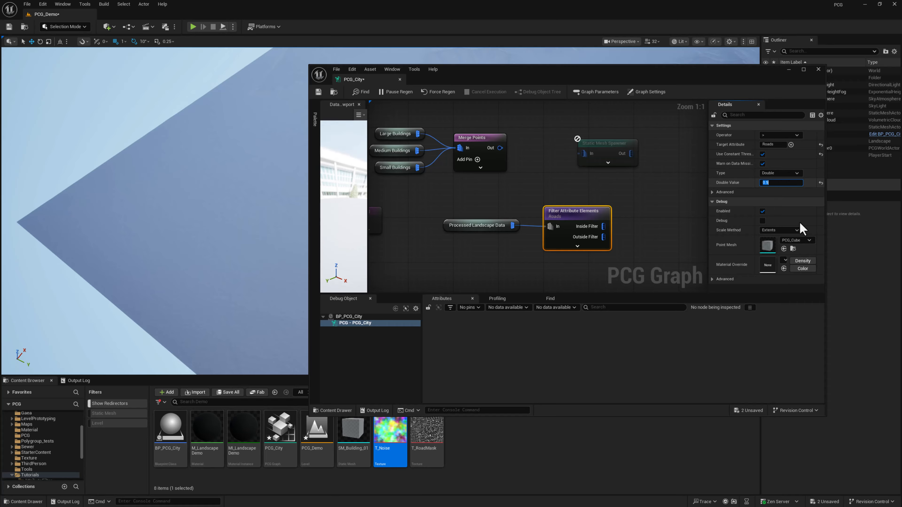
{"action": "key", "text": "Return"}
Step: Add a Debug node and connect the new Roads filter's Inside Filter output to it
{"action": "right_click_drag", "start_coordinate": [631, 237], "coordinate": [602, 234]}
{"action": "right_click", "coordinate": [603, 231]}
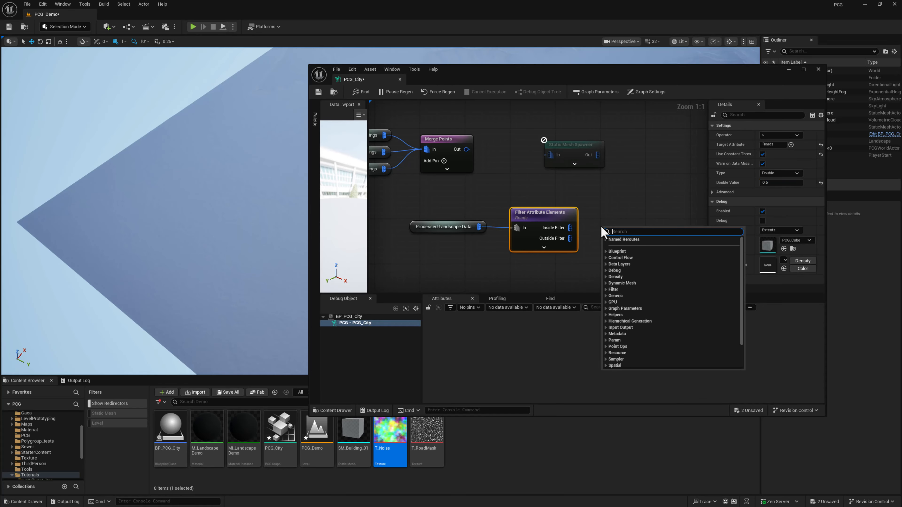
{"action": "type", "text": "debug"}
{"action": "key", "text": "Return"}
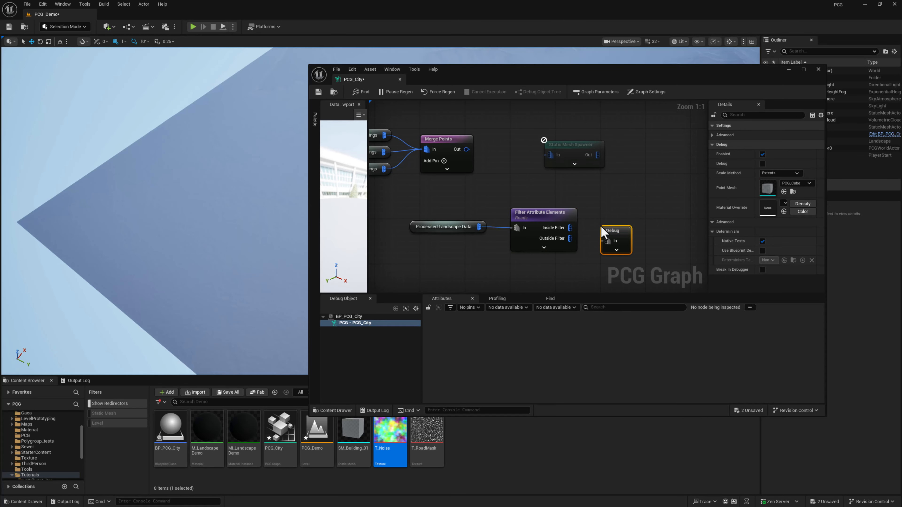
{"action": "left_click_drag", "start_coordinate": [571, 228], "coordinate": [613, 219]}
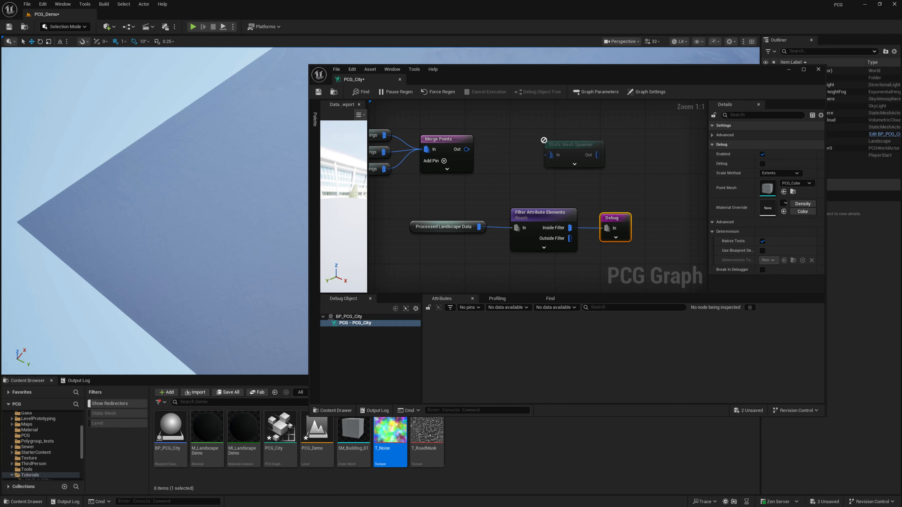
Step: Move the graph window down to uncover the viewport and inspect the filtered road points up close
{"action": "right_click_drag", "start_coordinate": [234, 187], "coordinate": [286, 185]}
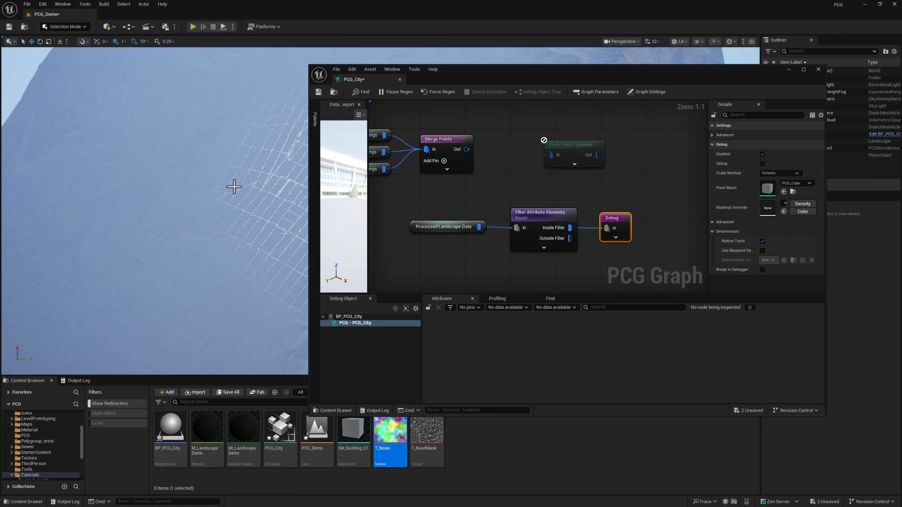
{"action": "left_click_drag", "start_coordinate": [495, 75], "coordinate": [504, 235]}
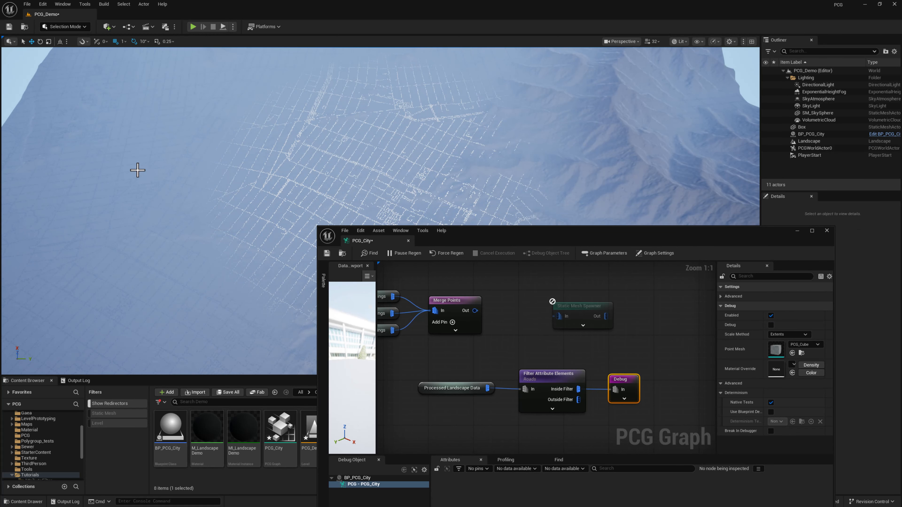
{"action": "key", "text": "w"}
{"action": "right_click_drag", "start_coordinate": [325, 172], "coordinate": [279, 173]}
{"action": "key", "text": "s"}
{"action": "right_click_drag", "start_coordinate": [599, 391], "coordinate": [557, 361]}
{"action": "right_click_drag", "start_coordinate": [568, 327], "coordinate": [616, 319]}
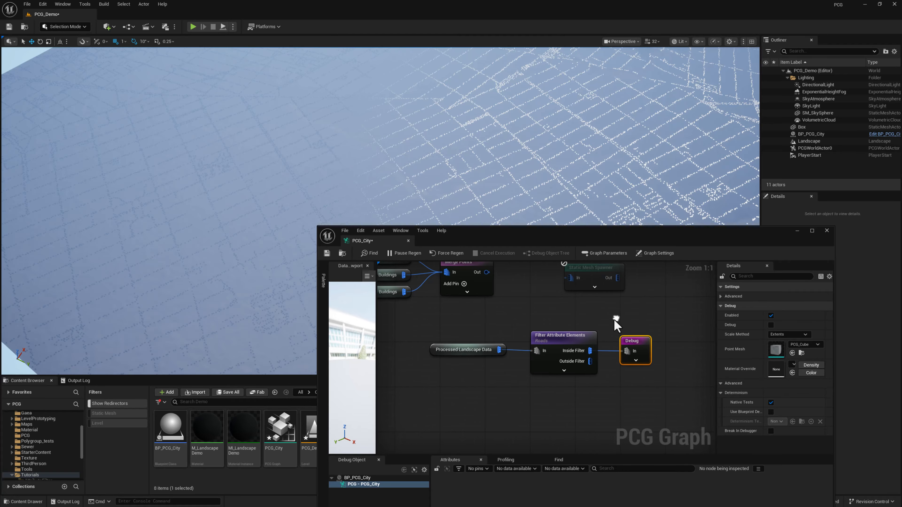
Step: Move Static Mesh Spawner aside, add a Difference node and connect the Merge Points output to its Source
{"action": "left_click_drag", "start_coordinate": [481, 333], "coordinate": [629, 362]}
{"action": "right_click_drag", "start_coordinate": [527, 321], "coordinate": [599, 341]}
{"action": "scroll", "coordinate": [604, 335], "scroll_direction": "down", "scroll_amount": 1}
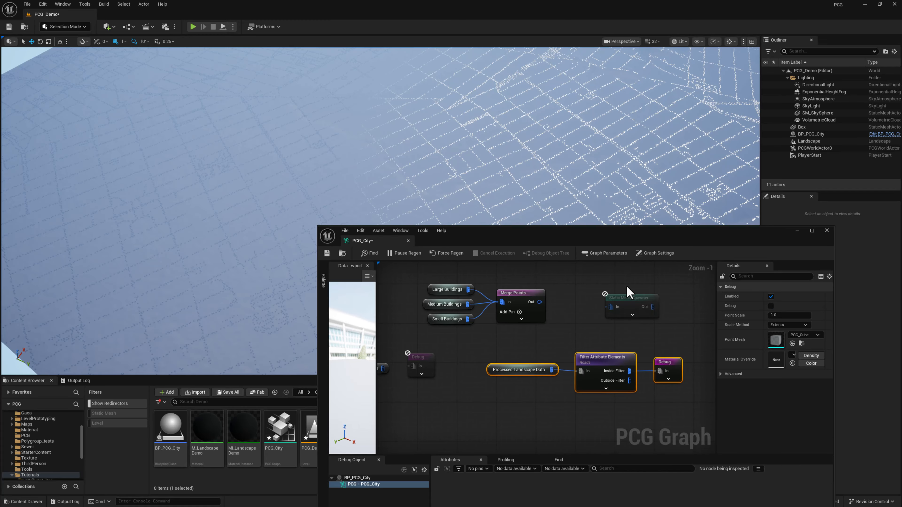
{"action": "left_click", "coordinate": [624, 297]}
{"action": "left_click_drag", "start_coordinate": [624, 296], "coordinate": [683, 283]}
{"action": "right_click", "coordinate": [620, 311]}
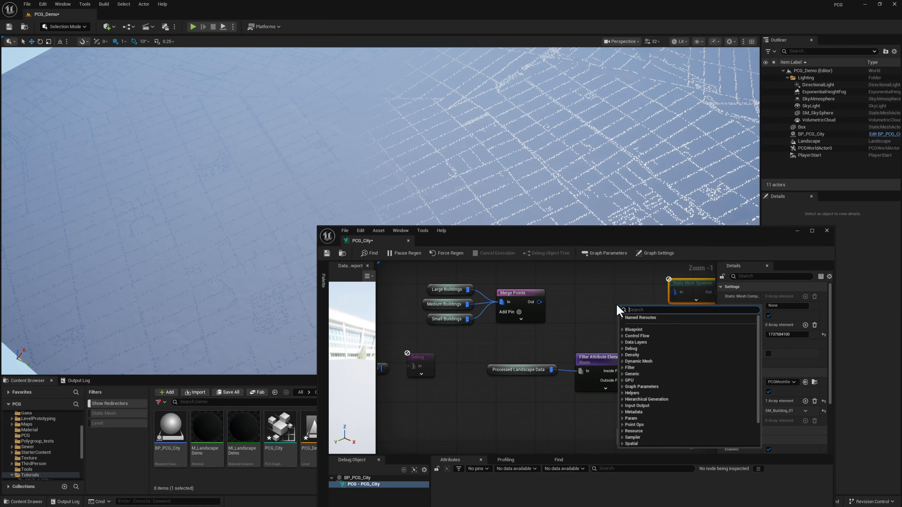
{"action": "type", "text": "difference"}
{"action": "key", "text": "Return"}
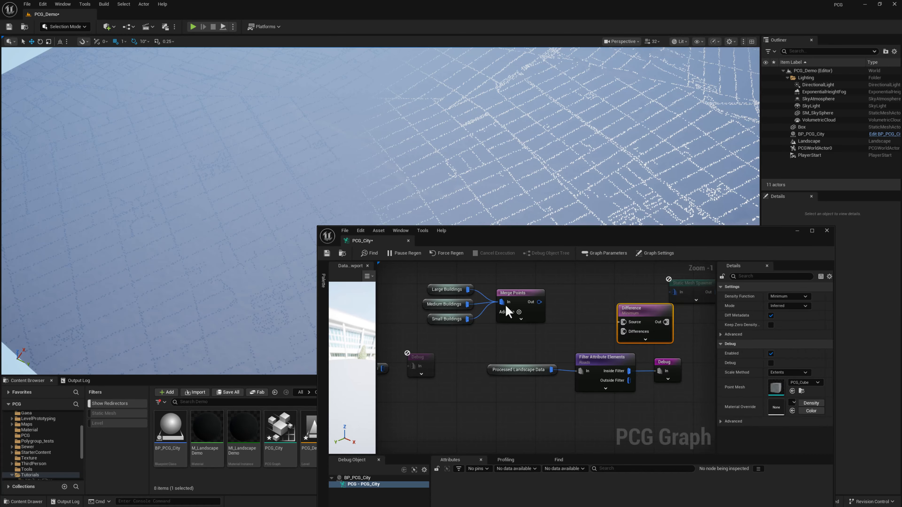
{"action": "left_click_drag", "start_coordinate": [540, 303], "coordinate": [612, 290]}
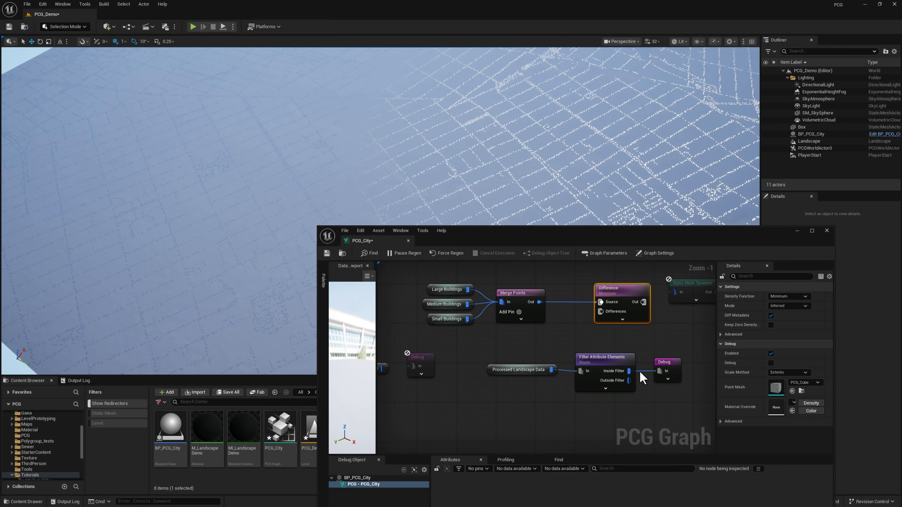
Step: Disconnect Debug, feed the Roads filter's Inside Filter output into Difference's Differences input, and align the filter and spawner nodes
{"action": "left_click", "coordinate": [649, 371], "text": "alt"}
{"action": "left_click_drag", "start_coordinate": [629, 371], "coordinate": [594, 312]}
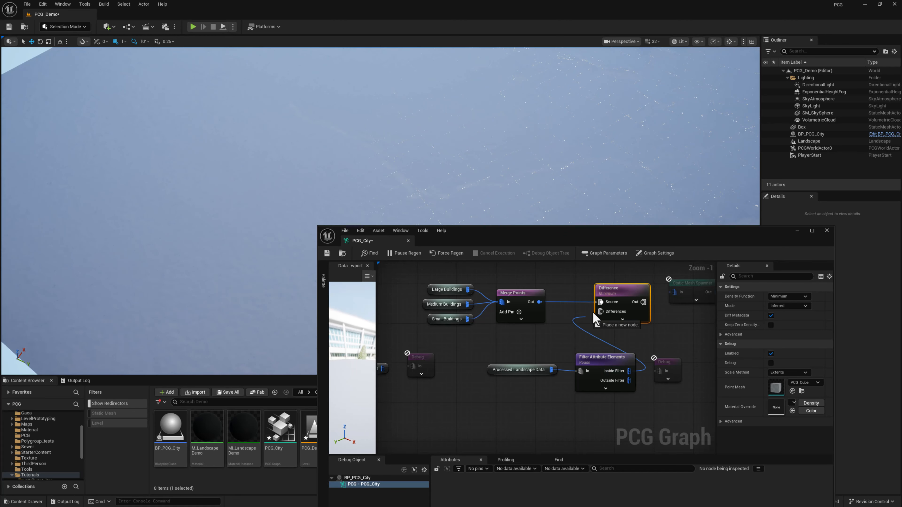
{"action": "left_click_drag", "start_coordinate": [532, 349], "coordinate": [592, 356]}
{"action": "right_click_drag", "start_coordinate": [649, 343], "coordinate": [587, 375]}
{"action": "left_click", "coordinate": [636, 329]}
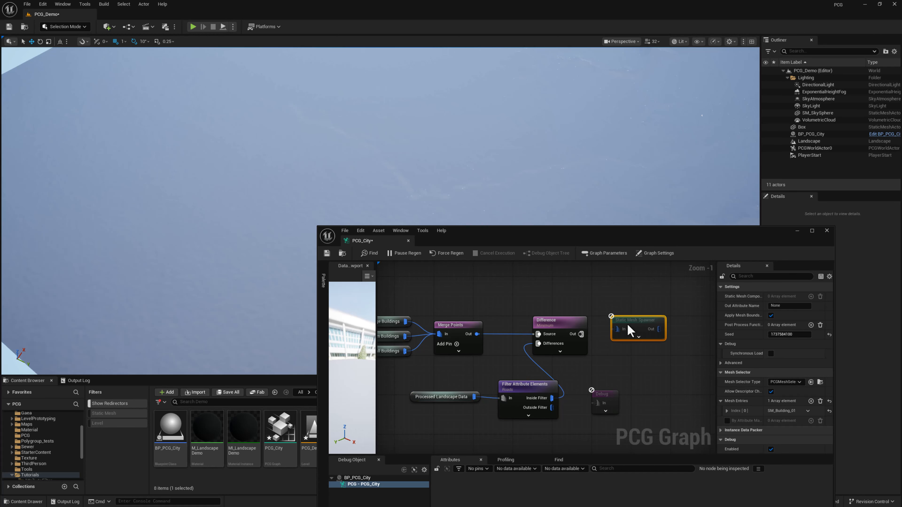
Step: Connect Difference's Out to Static Mesh Spawner's In and set the Difference node's Density Function to Binary
{"action": "left_click_drag", "start_coordinate": [585, 334], "coordinate": [622, 334]}
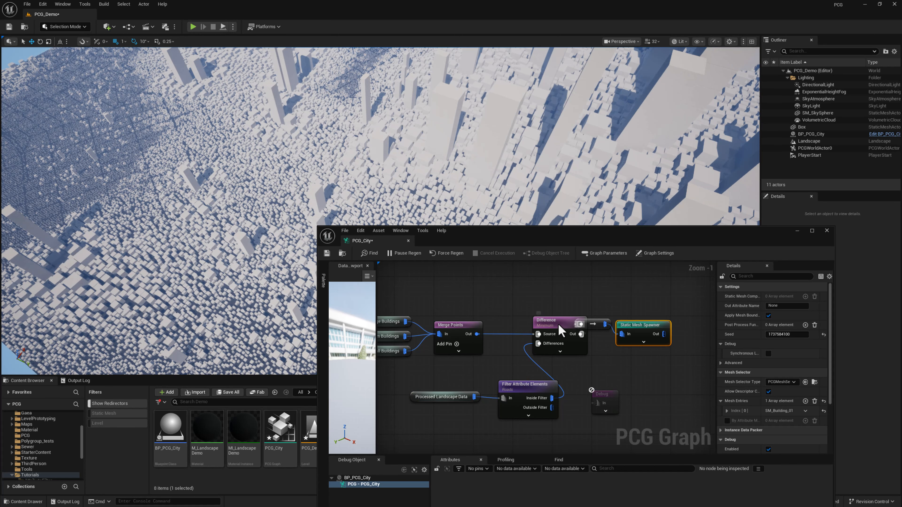
{"action": "left_click", "coordinate": [560, 323]}
{"action": "left_click", "coordinate": [797, 297]}
{"action": "left_click", "coordinate": [787, 323]}
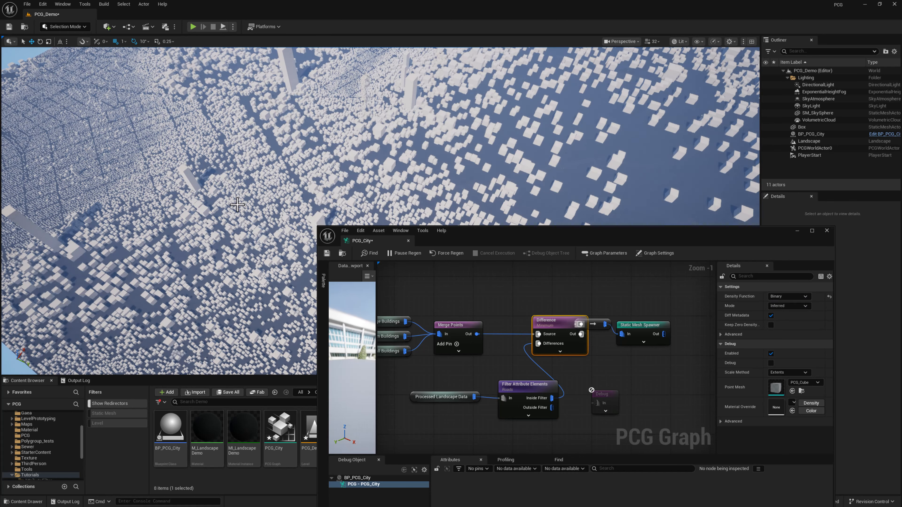
Step: Move the graph window clear of the viewport and inspect the road gaps between the spawned buildings from several angles
{"action": "right_click_drag", "start_coordinate": [237, 204], "coordinate": [355, 199]}
{"action": "left_click_drag", "start_coordinate": [517, 239], "coordinate": [637, 295]}
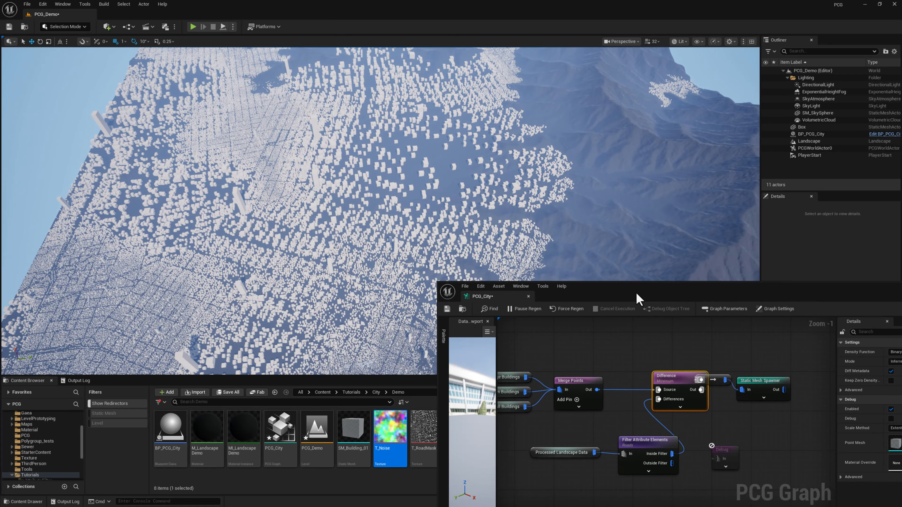
{"action": "right_click_drag", "start_coordinate": [203, 321], "coordinate": [178, 302]}
{"action": "left_click_drag", "start_coordinate": [594, 296], "coordinate": [901, 261]}
{"action": "mouse_move", "coordinate": [533, 246]}
{"action": "right_mouse_down"}
{"action": "mouse_move", "coordinate": [536, 256]}
{"action": "mouse_move", "coordinate": [523, 231]}
{"action": "mouse_move", "coordinate": [531, 227]}
{"action": "mouse_move", "coordinate": [522, 241]}
{"action": "right_mouse_up"}
{"action": "left_click_drag", "start_coordinate": [901, 230], "coordinate": [582, 135]}
{"action": "right_click_drag", "start_coordinate": [641, 198], "coordinate": [599, 193]}
{"action": "left_click_drag", "start_coordinate": [573, 198], "coordinate": [599, 222]}
{"action": "left_click", "coordinate": [631, 212]}
{"action": "left_click", "coordinate": [583, 205]}
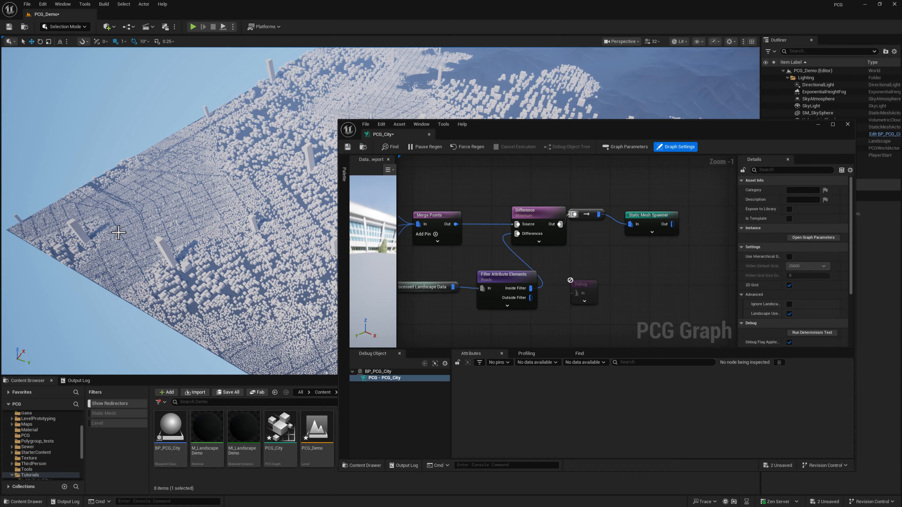
{"action": "left_click_drag", "start_coordinate": [487, 135], "coordinate": [693, 198]}
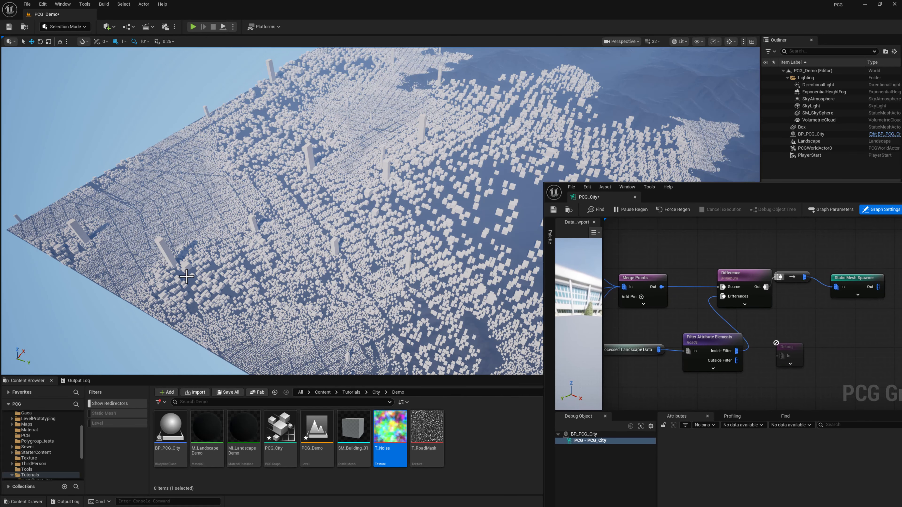
{"action": "left_click_drag", "start_coordinate": [701, 192], "coordinate": [704, 185]}
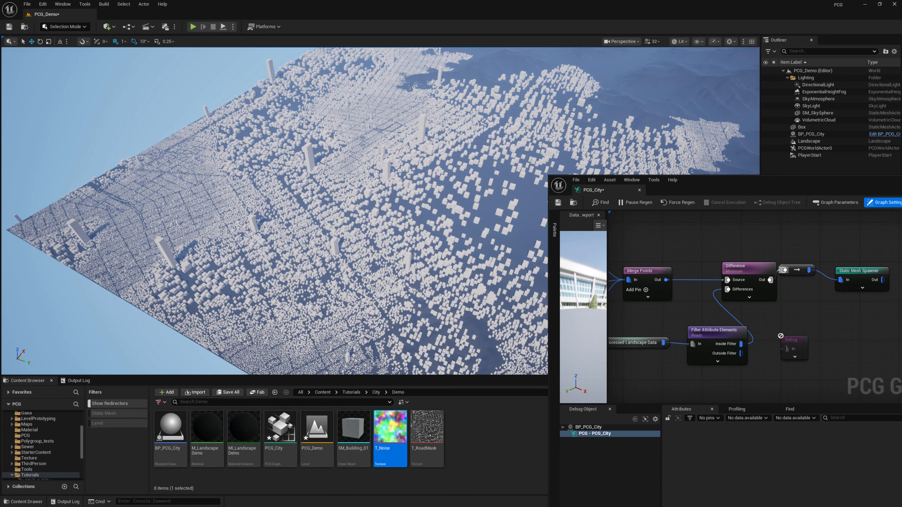
Step: Maximize the graph window and look through the City Center and Noise sections for the node that loads the road mask
{"action": "right_click_drag", "start_coordinate": [691, 227], "coordinate": [762, 235]}
{"action": "scroll", "coordinate": [762, 233], "scroll_direction": "down", "scroll_amount": 4}
{"action": "left_click_drag", "start_coordinate": [755, 188], "coordinate": [657, 190]}
{"action": "double_click", "coordinate": [657, 190]}
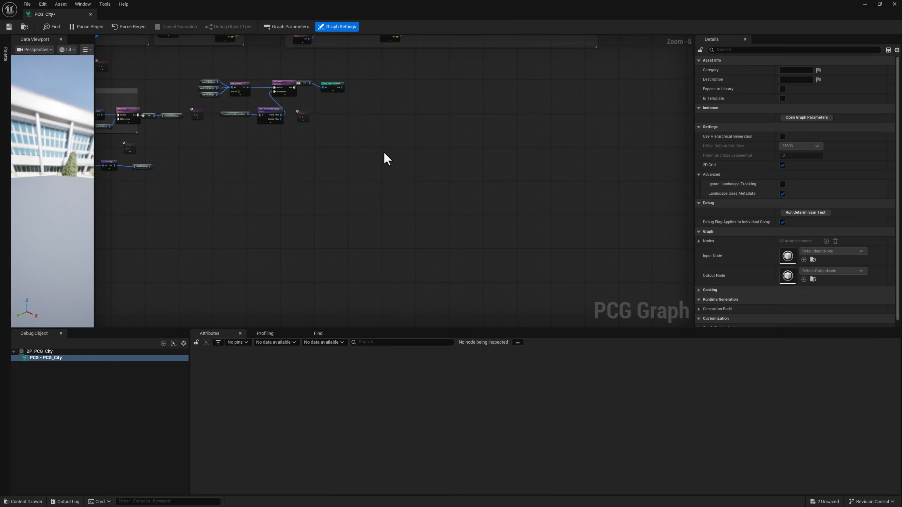
{"action": "right_click_drag", "start_coordinate": [384, 154], "coordinate": [531, 290]}
{"action": "scroll", "coordinate": [356, 180], "scroll_direction": "up", "scroll_amount": 4}
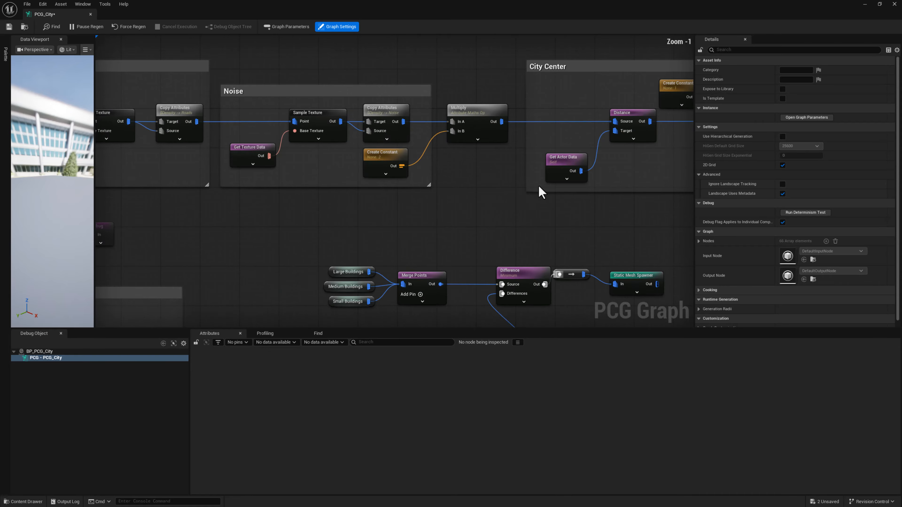
{"action": "right_click_drag", "start_coordinate": [540, 191], "coordinate": [286, 191]}
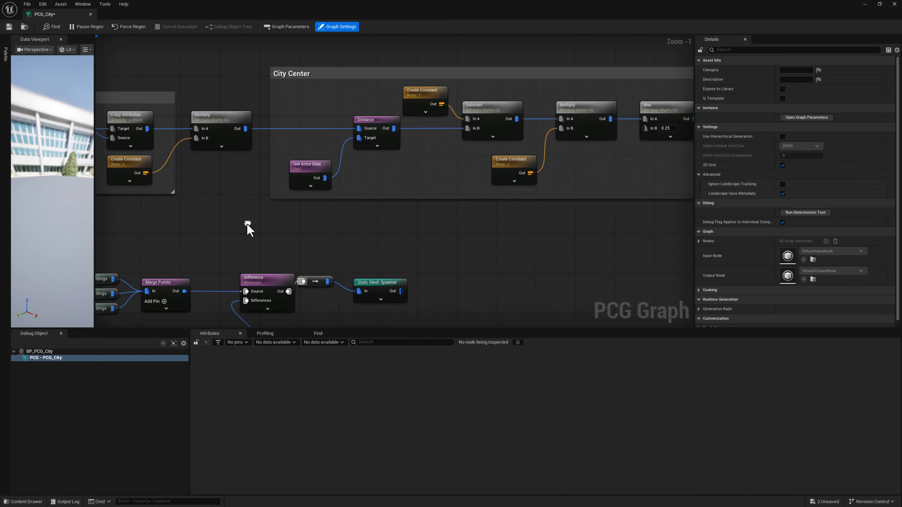
{"action": "right_click_drag", "start_coordinate": [247, 228], "coordinate": [233, 243]}
{"action": "left_click", "coordinate": [305, 190]}
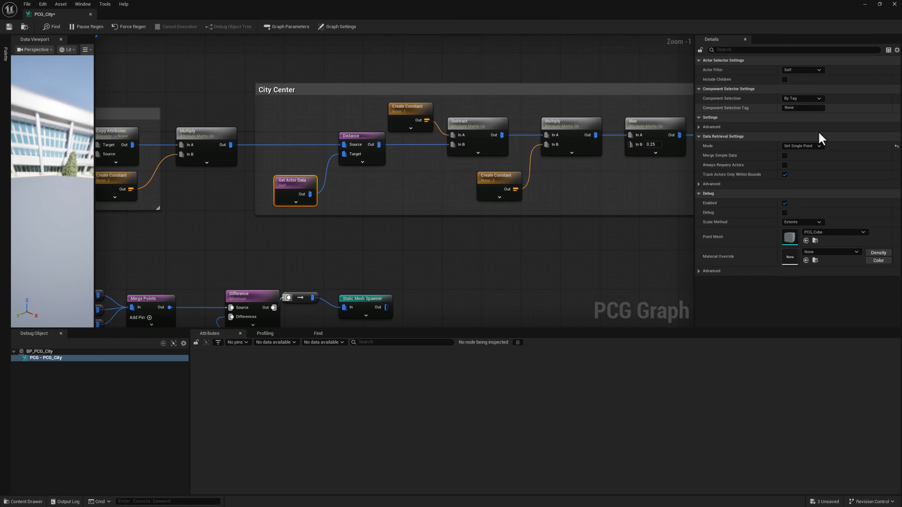
{"action": "right_click_drag", "start_coordinate": [350, 264], "coordinate": [855, 253]}
{"action": "right_click_drag", "start_coordinate": [376, 217], "coordinate": [464, 217]}
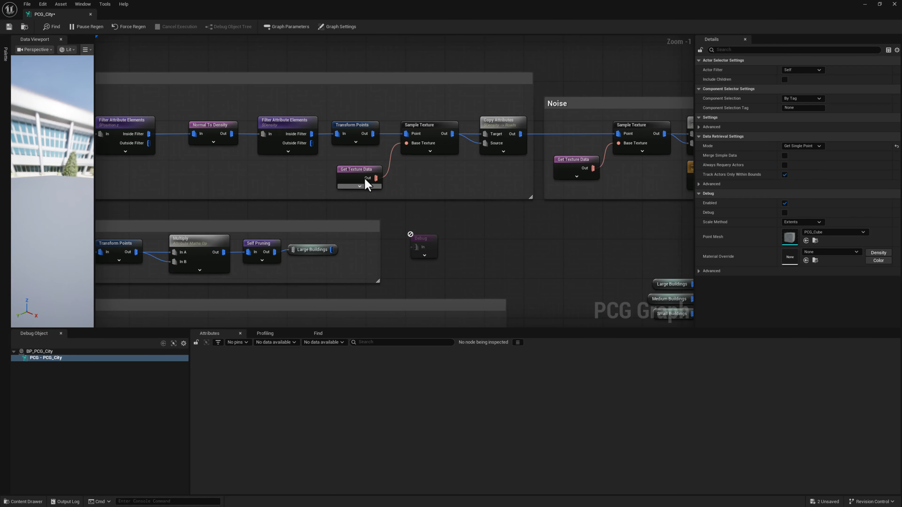
Step: Double the X and Y Scale of the T_RoadMask Get Texture Data node's Transform to 201700, with the graph window restored beside the viewport
{"action": "left_click", "coordinate": [369, 177]}
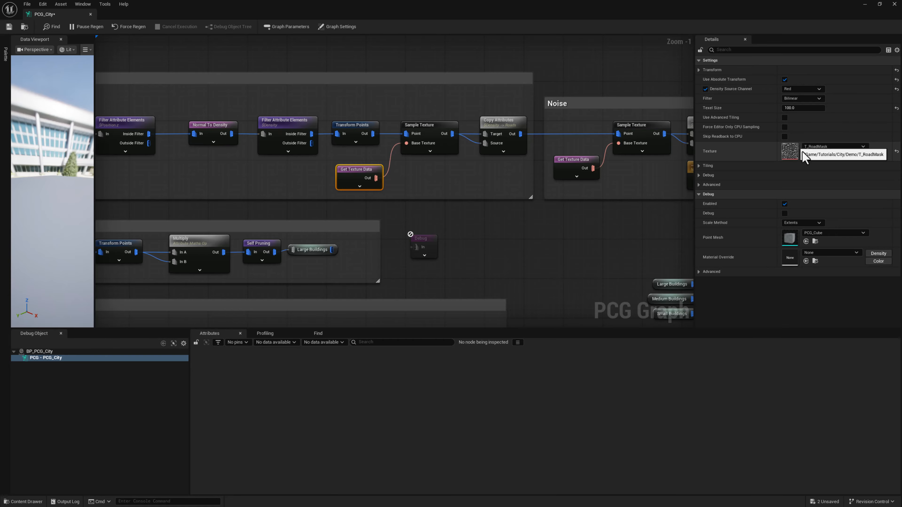
{"action": "left_click", "coordinate": [699, 69]}
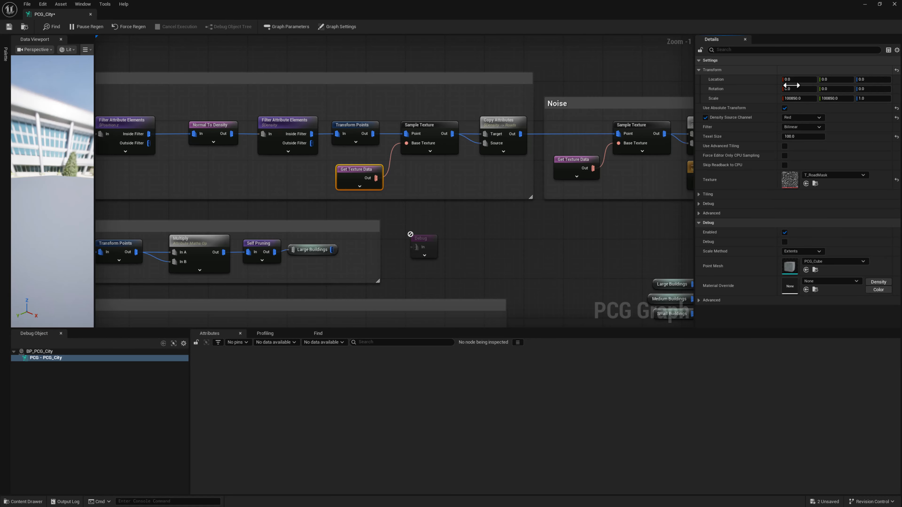
{"action": "left_click", "coordinate": [800, 98]}
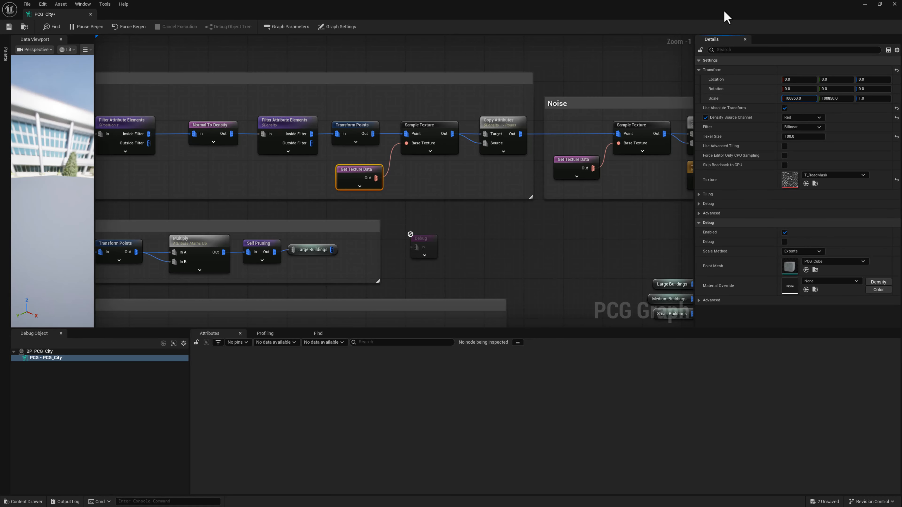
{"action": "left_click_drag", "start_coordinate": [727, 16], "coordinate": [622, 110]}
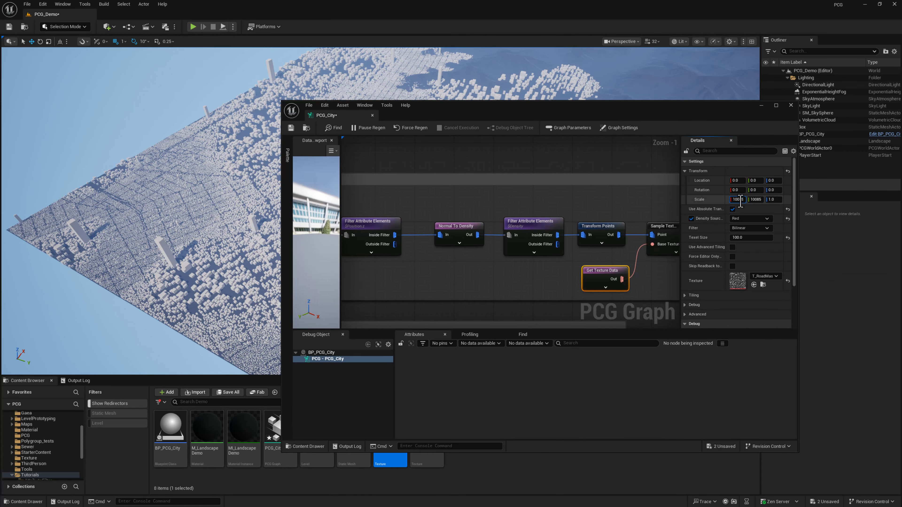
{"action": "left_click_drag", "start_coordinate": [680, 210], "coordinate": [604, 208]}
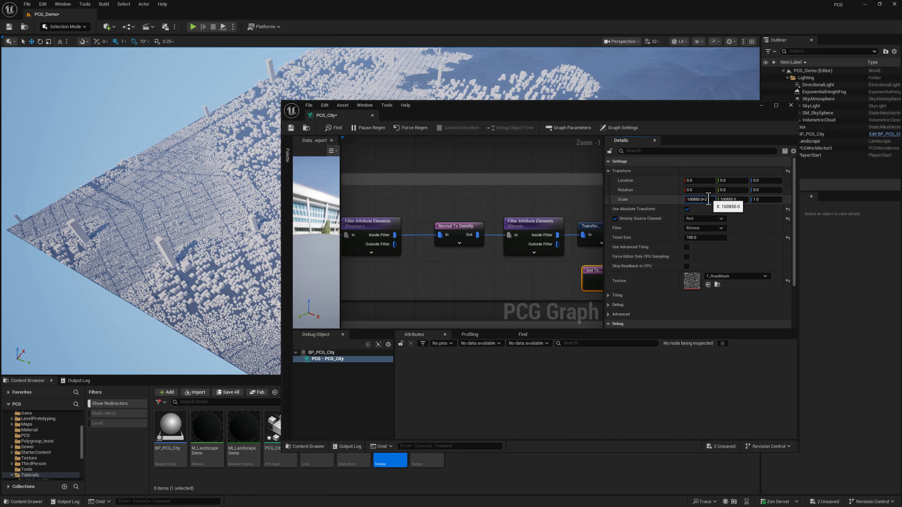
{"action": "key", "text": "Return"}
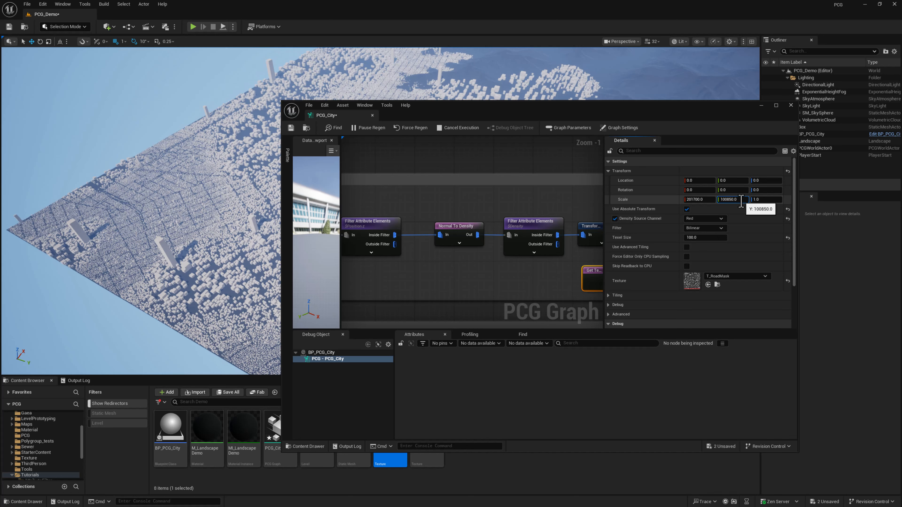
{"action": "key", "text": "BackSpace"}
{"action": "key", "text": "BackSpace"}
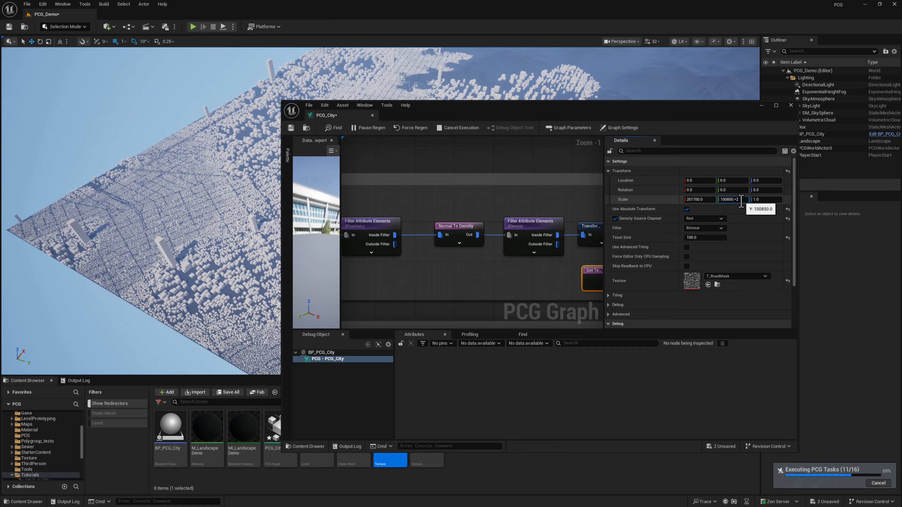
{"action": "key", "text": "Return"}
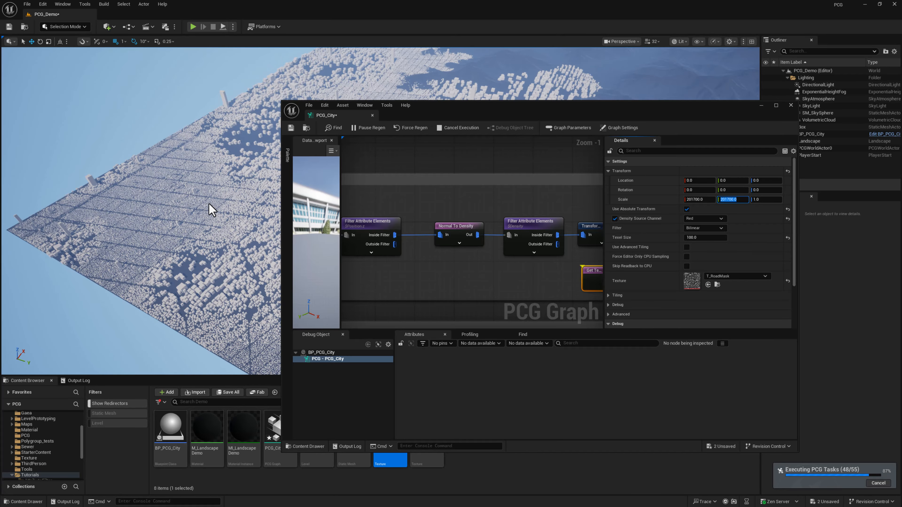
Step: Move the graph window off the viewport and fly over the regenerated city to examine the road layout and building blocks
{"action": "left_click_drag", "start_coordinate": [484, 123], "coordinate": [901, 157]}
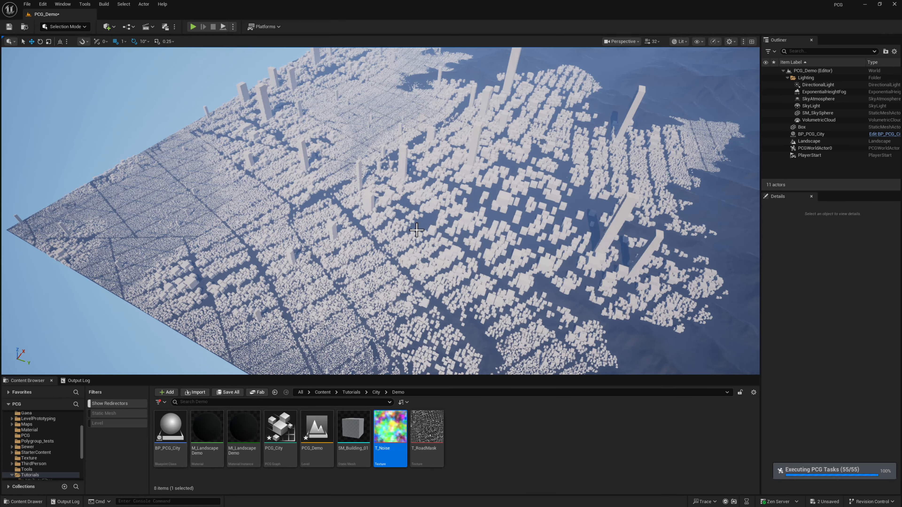
{"action": "right_click_drag", "start_coordinate": [324, 272], "coordinate": [361, 271]}
{"action": "key", "text": "s"}
{"action": "right_click_drag", "start_coordinate": [304, 259], "coordinate": [330, 308]}
{"action": "key", "text": "w"}
{"action": "key", "text": "s"}
{"action": "key", "text": "s"}
{"action": "right_click_drag", "start_coordinate": [481, 250], "coordinate": [497, 271]}
{"action": "right_click_drag", "start_coordinate": [451, 189], "coordinate": [427, 185]}
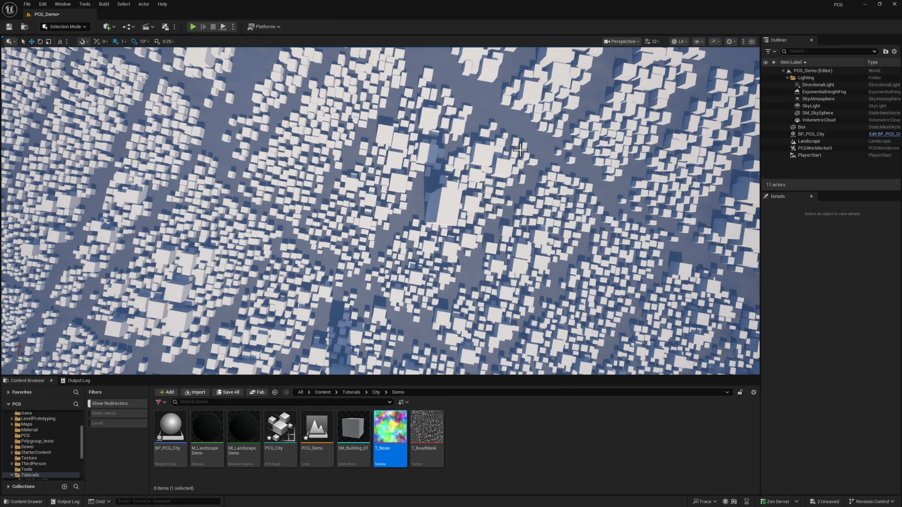
{"action": "right_click_drag", "start_coordinate": [387, 280], "coordinate": [398, 255]}
{"action": "right_click_drag", "start_coordinate": [380, 211], "coordinate": [348, 175]}
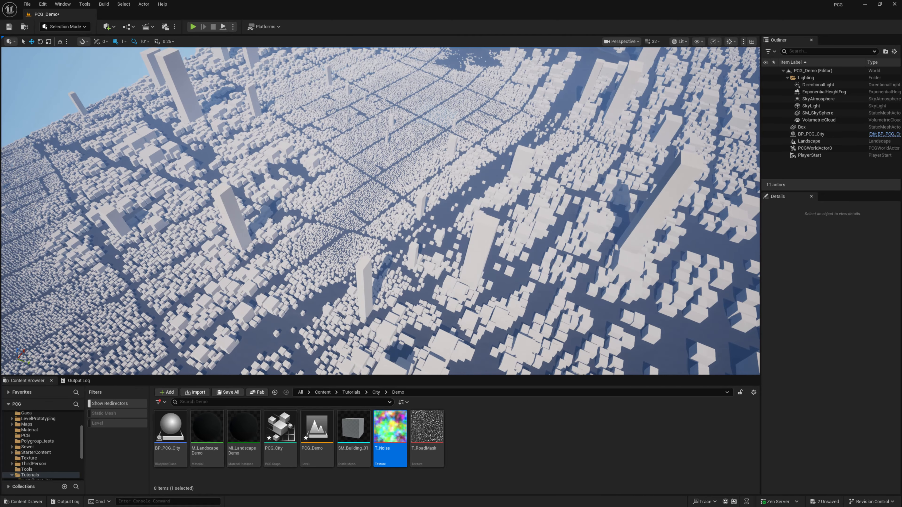